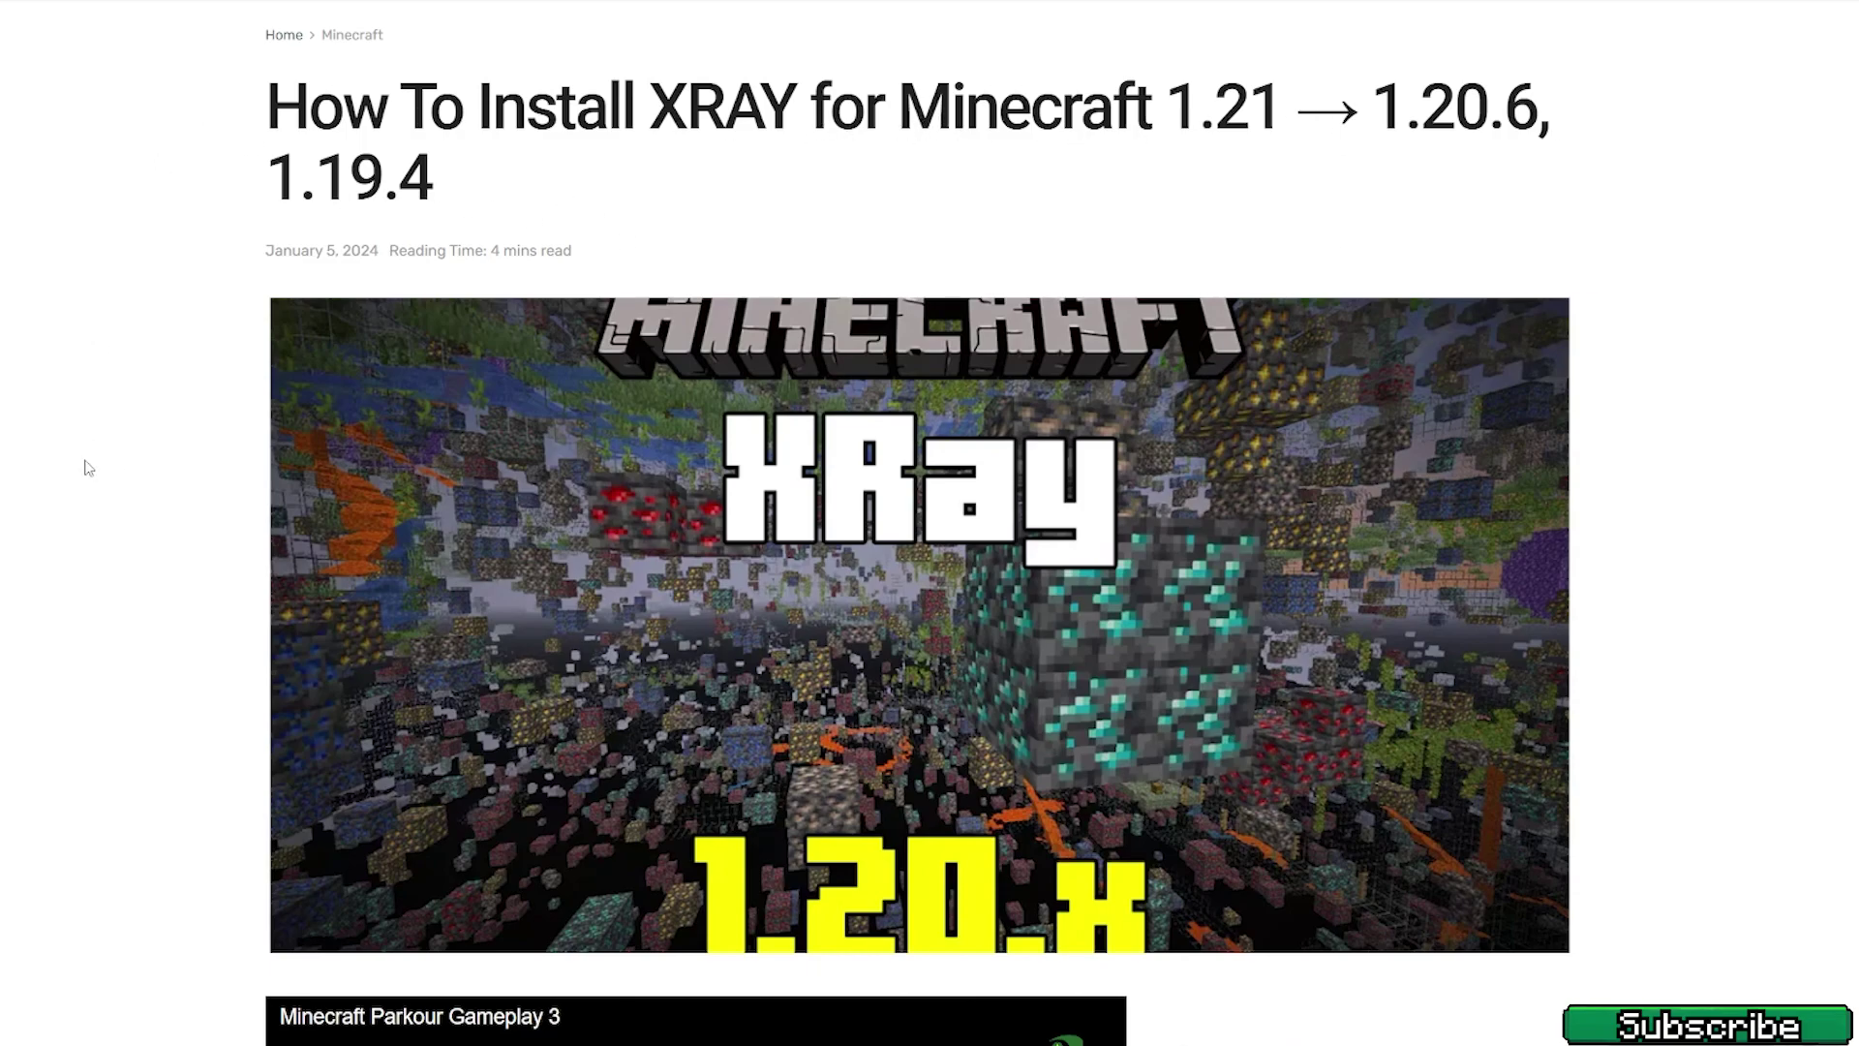
Scroll the guide article down to the How To Install XRAY steps and the Downloads link
scroll(83, 464, "down", 10)
scroll(93, 412, "down", 11)
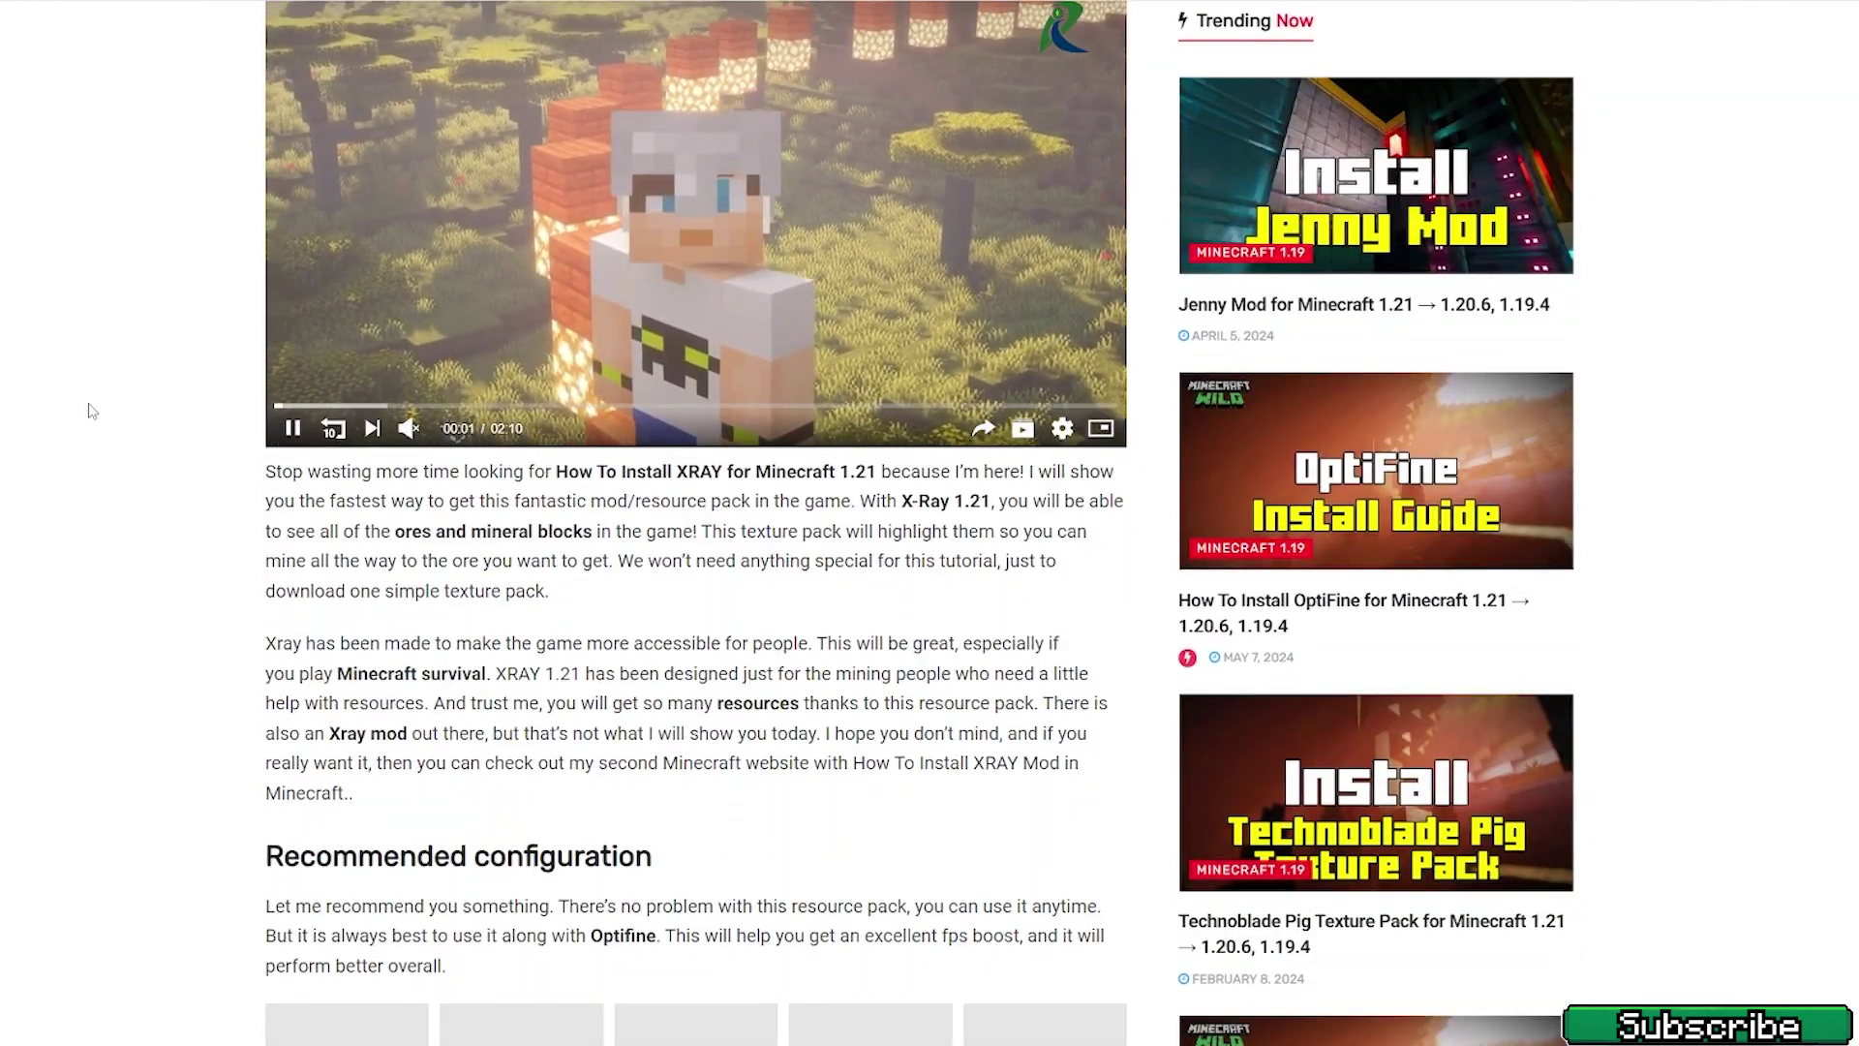
scroll(124, 377, "down", 8)
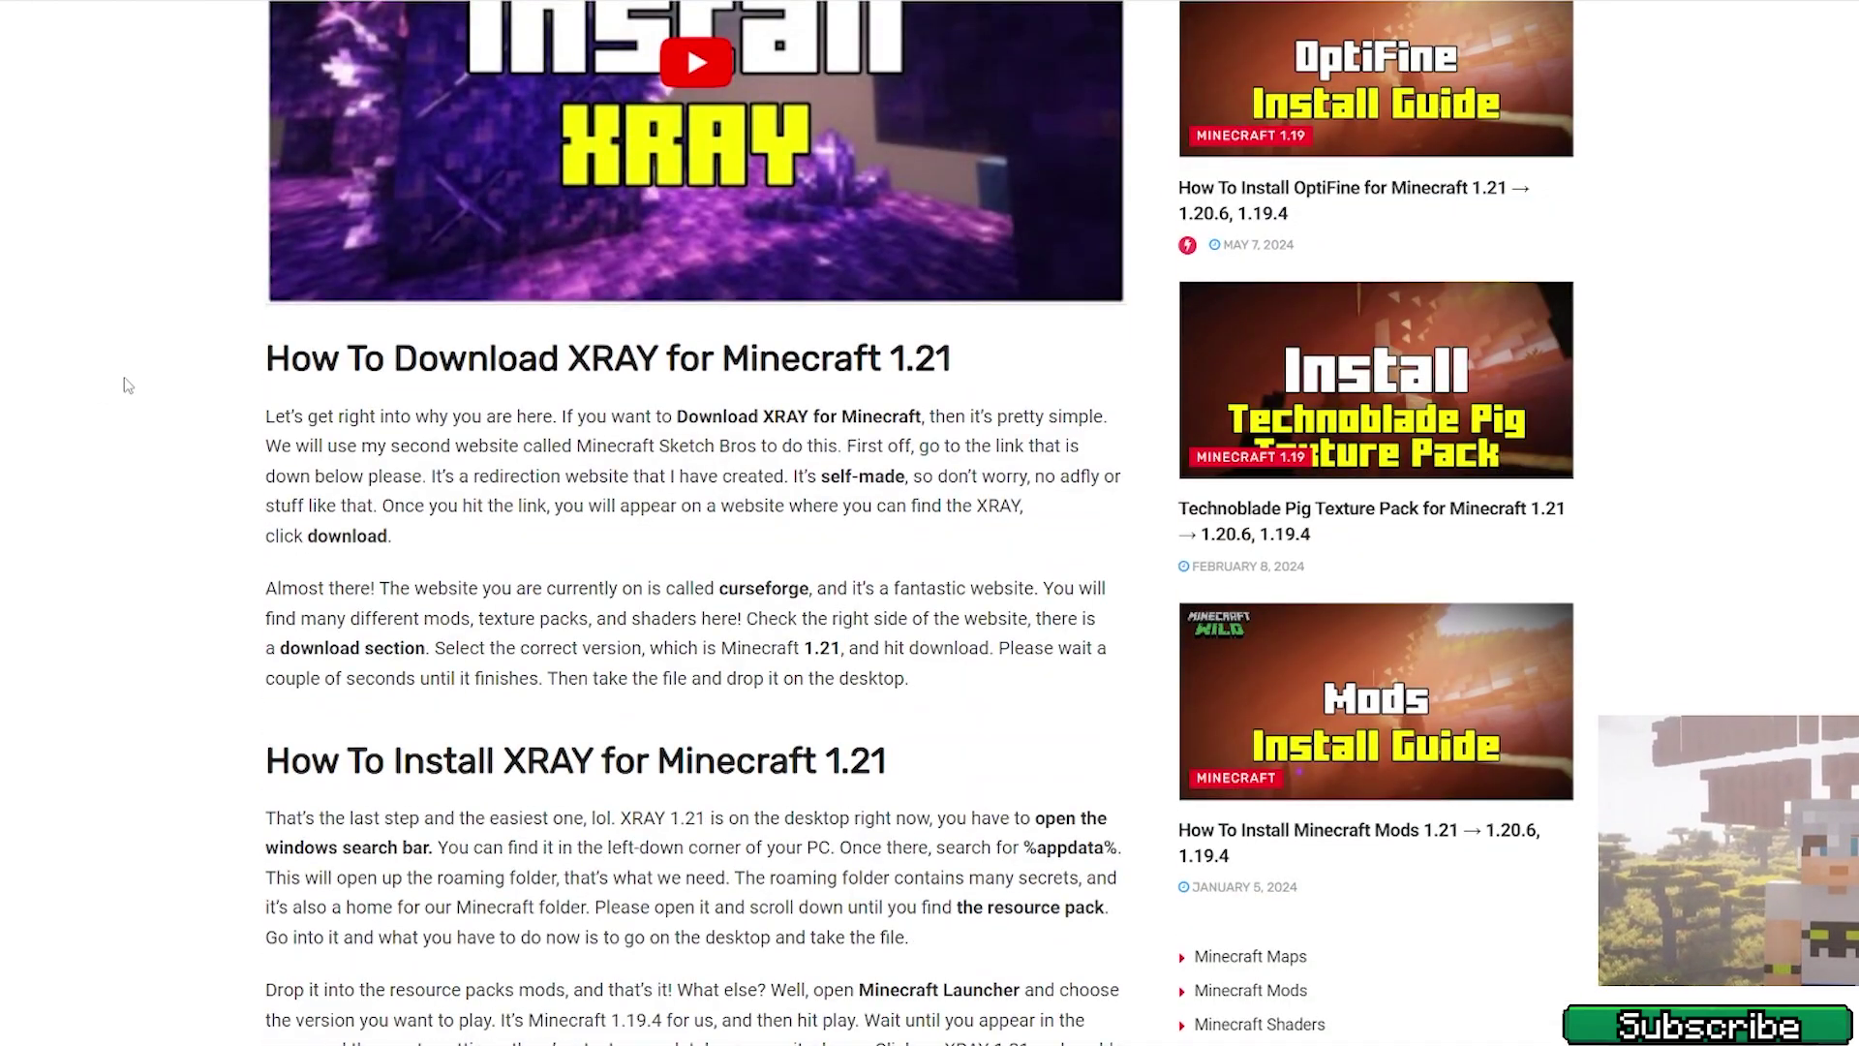
scroll(414, 232, "up", 3)
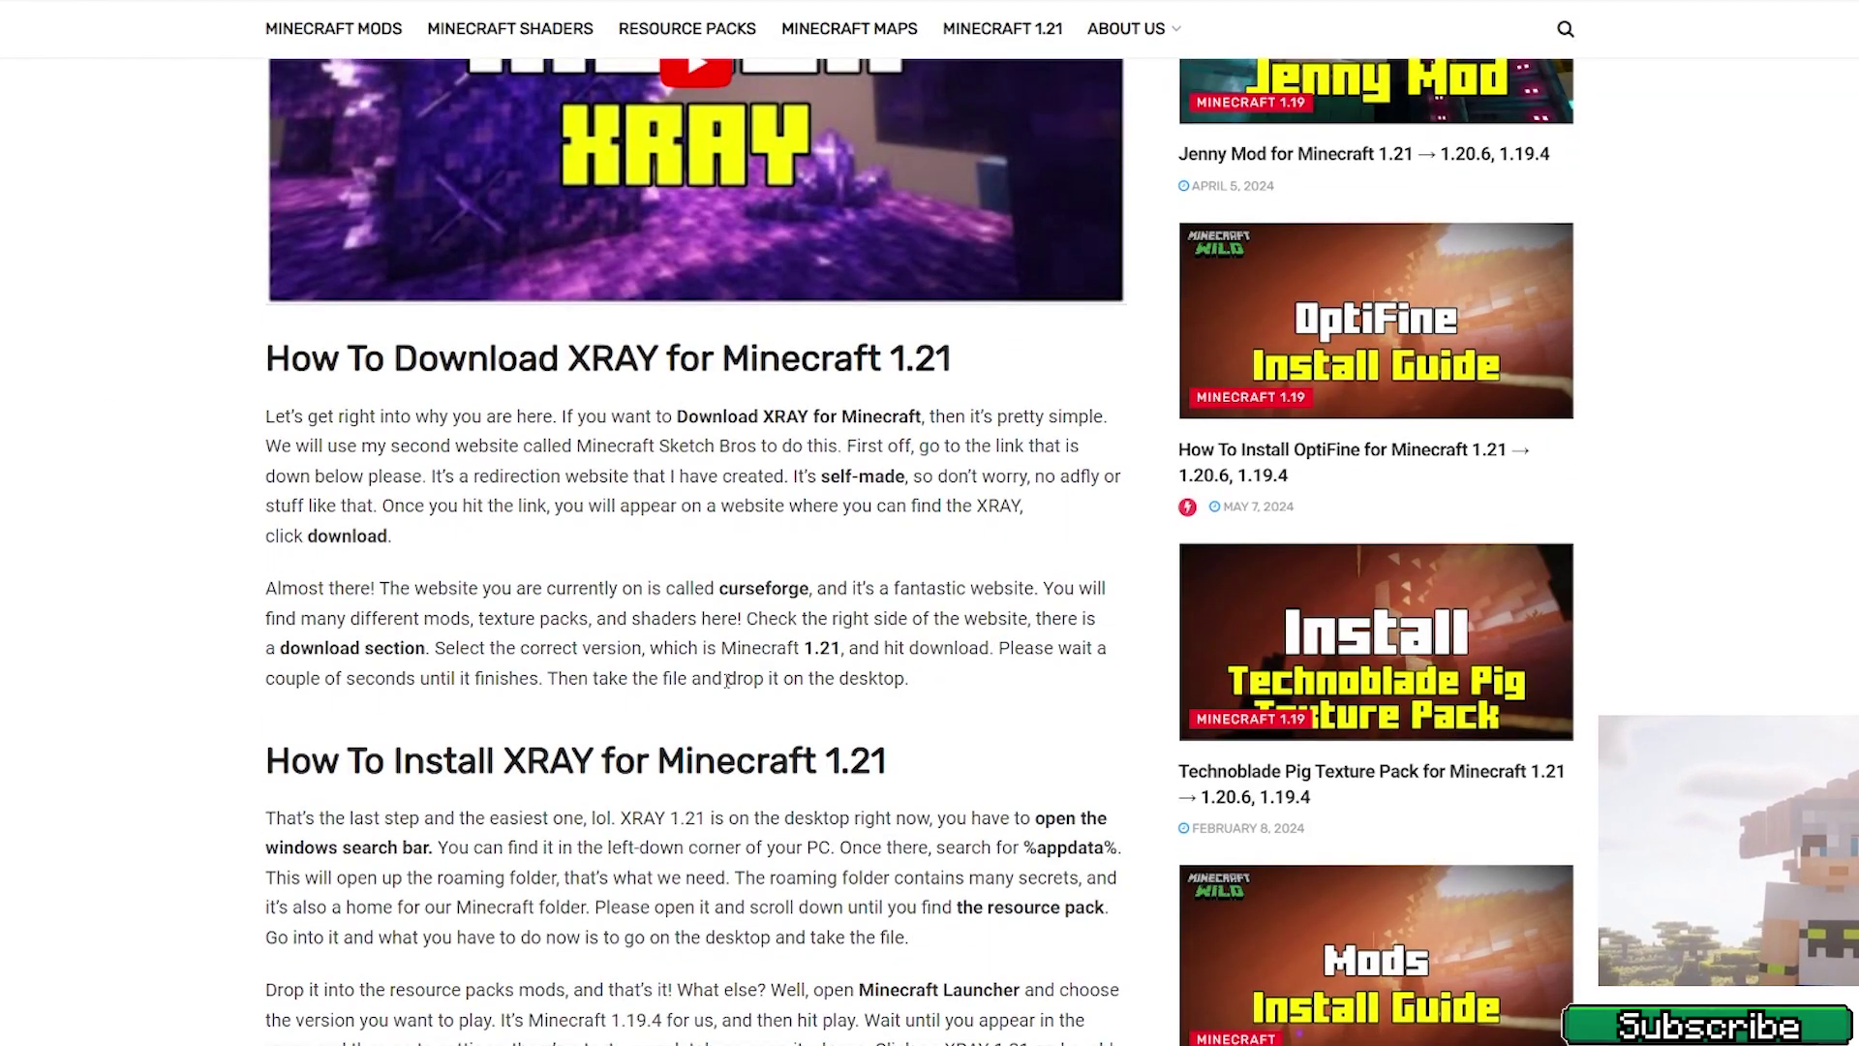
scroll(395, 373, "down", 4)
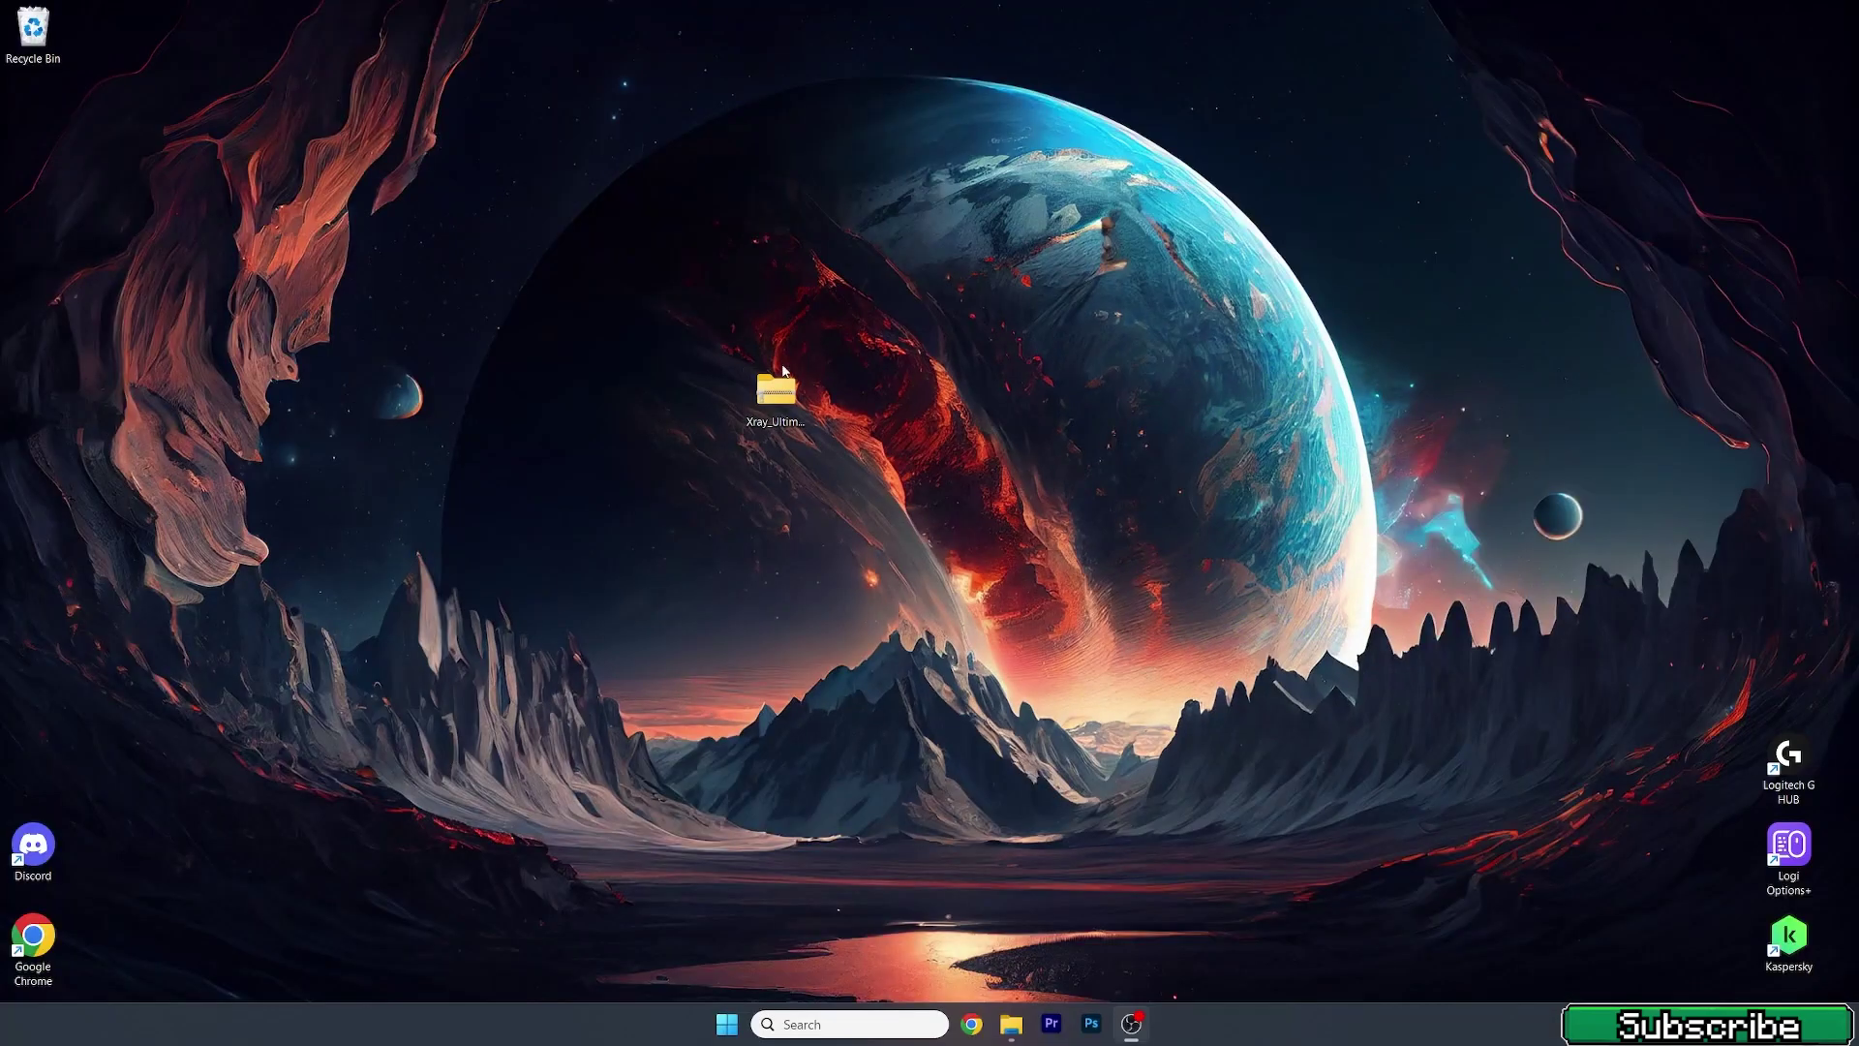
Search Windows for %appdata% and open that folder from the results
mouse_move(776, 387)
left_mouse_down()
mouse_move(750, 430)
mouse_move(760, 407)
left_mouse_up()
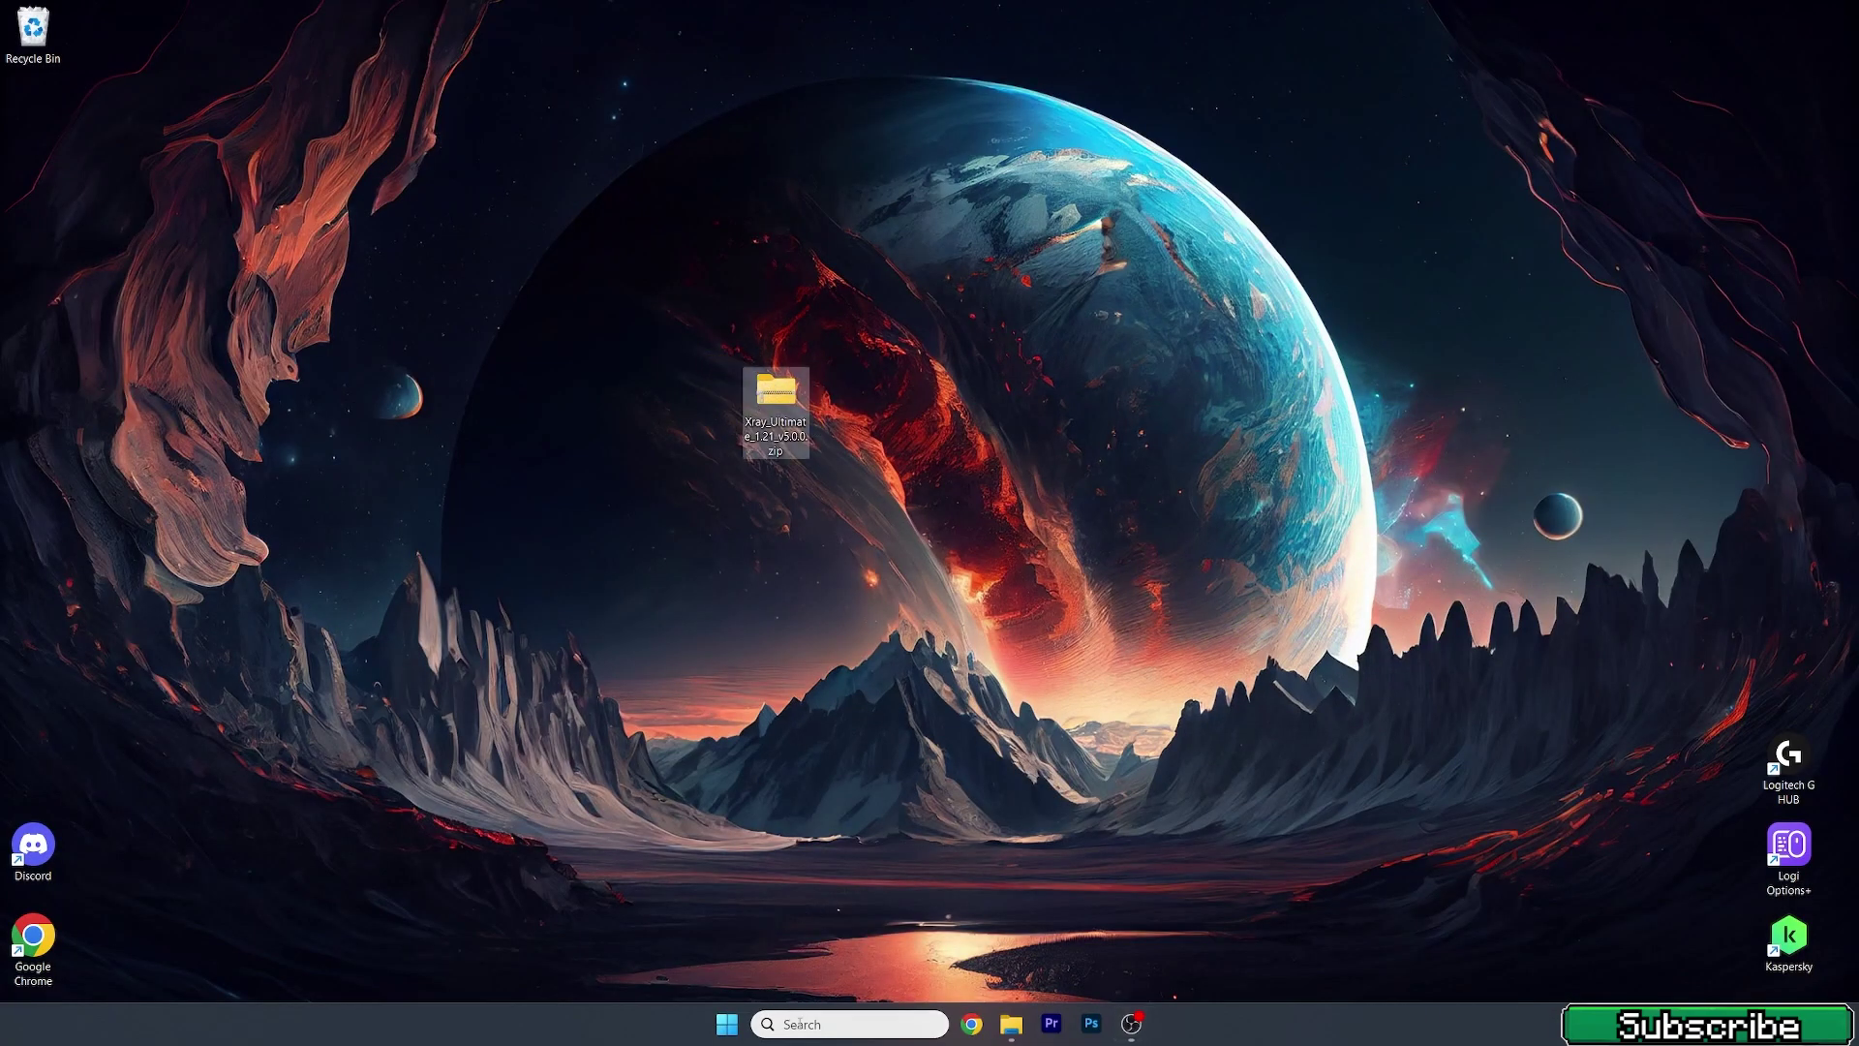
left_click(842, 1023)
type("%appdata%")
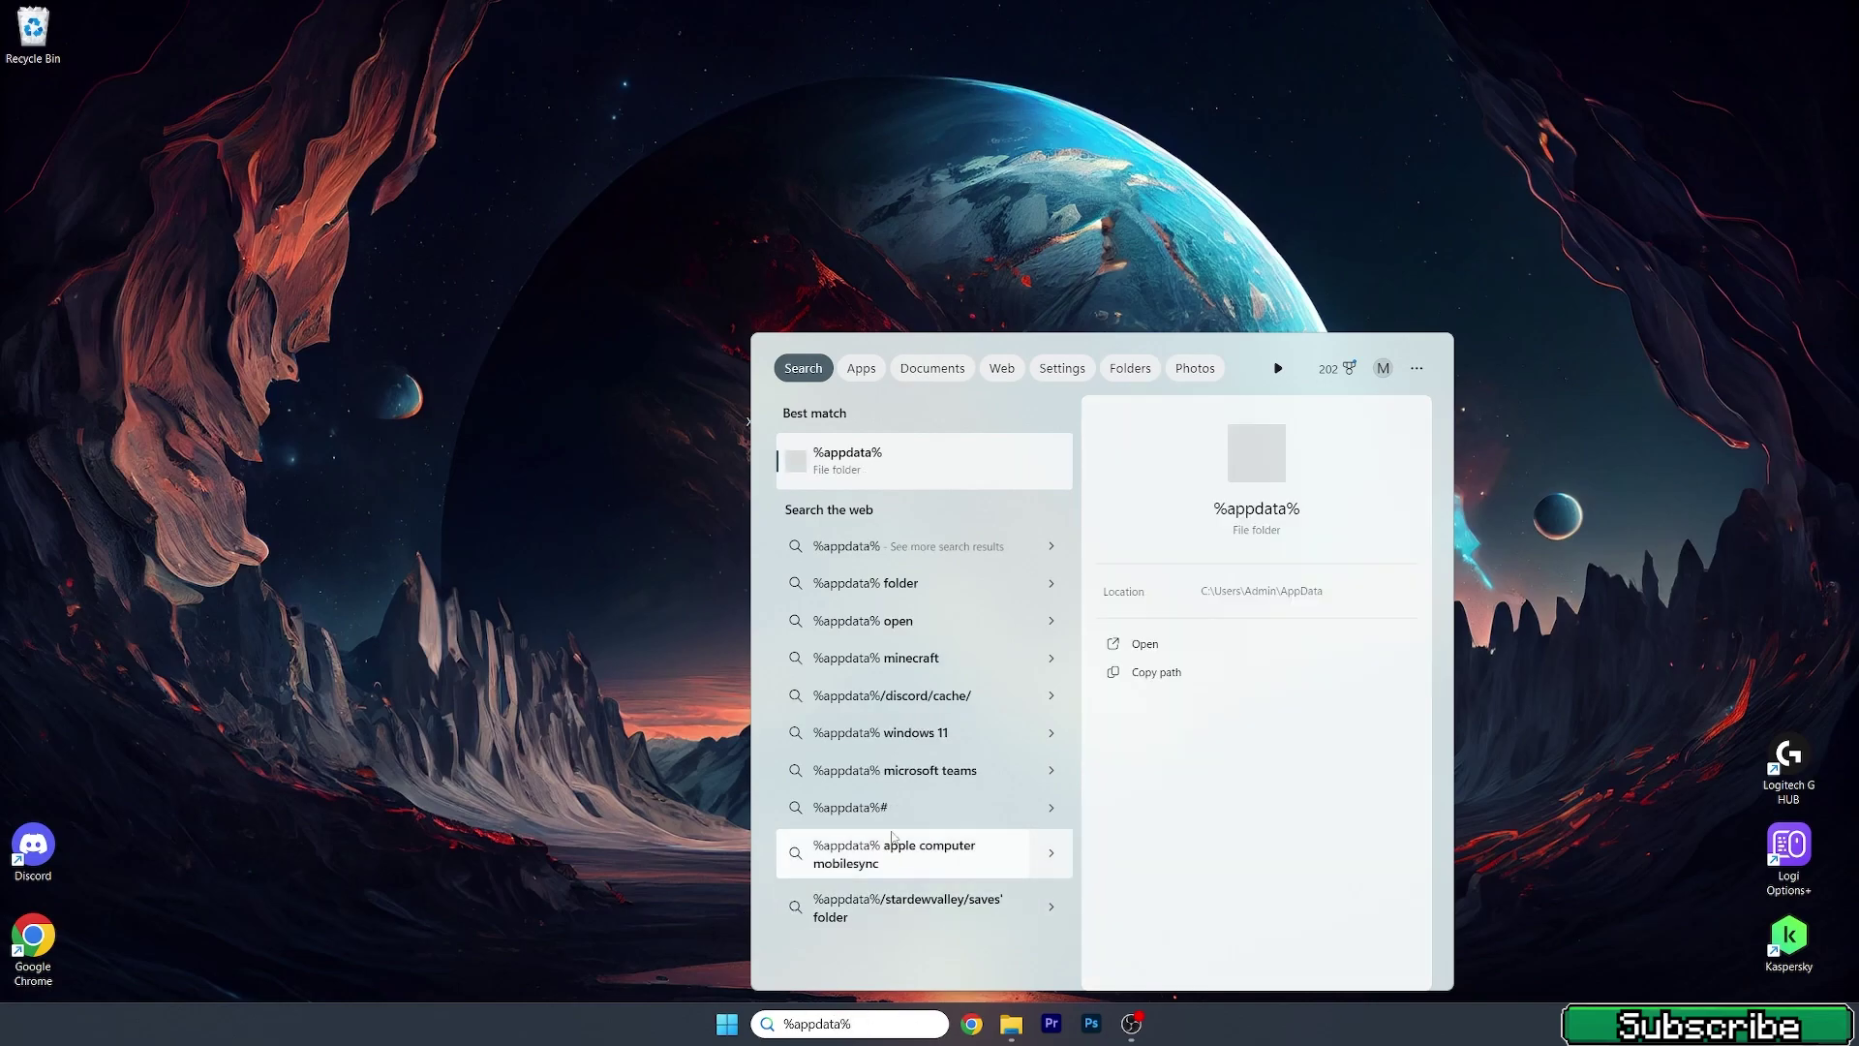
left_click(875, 463)
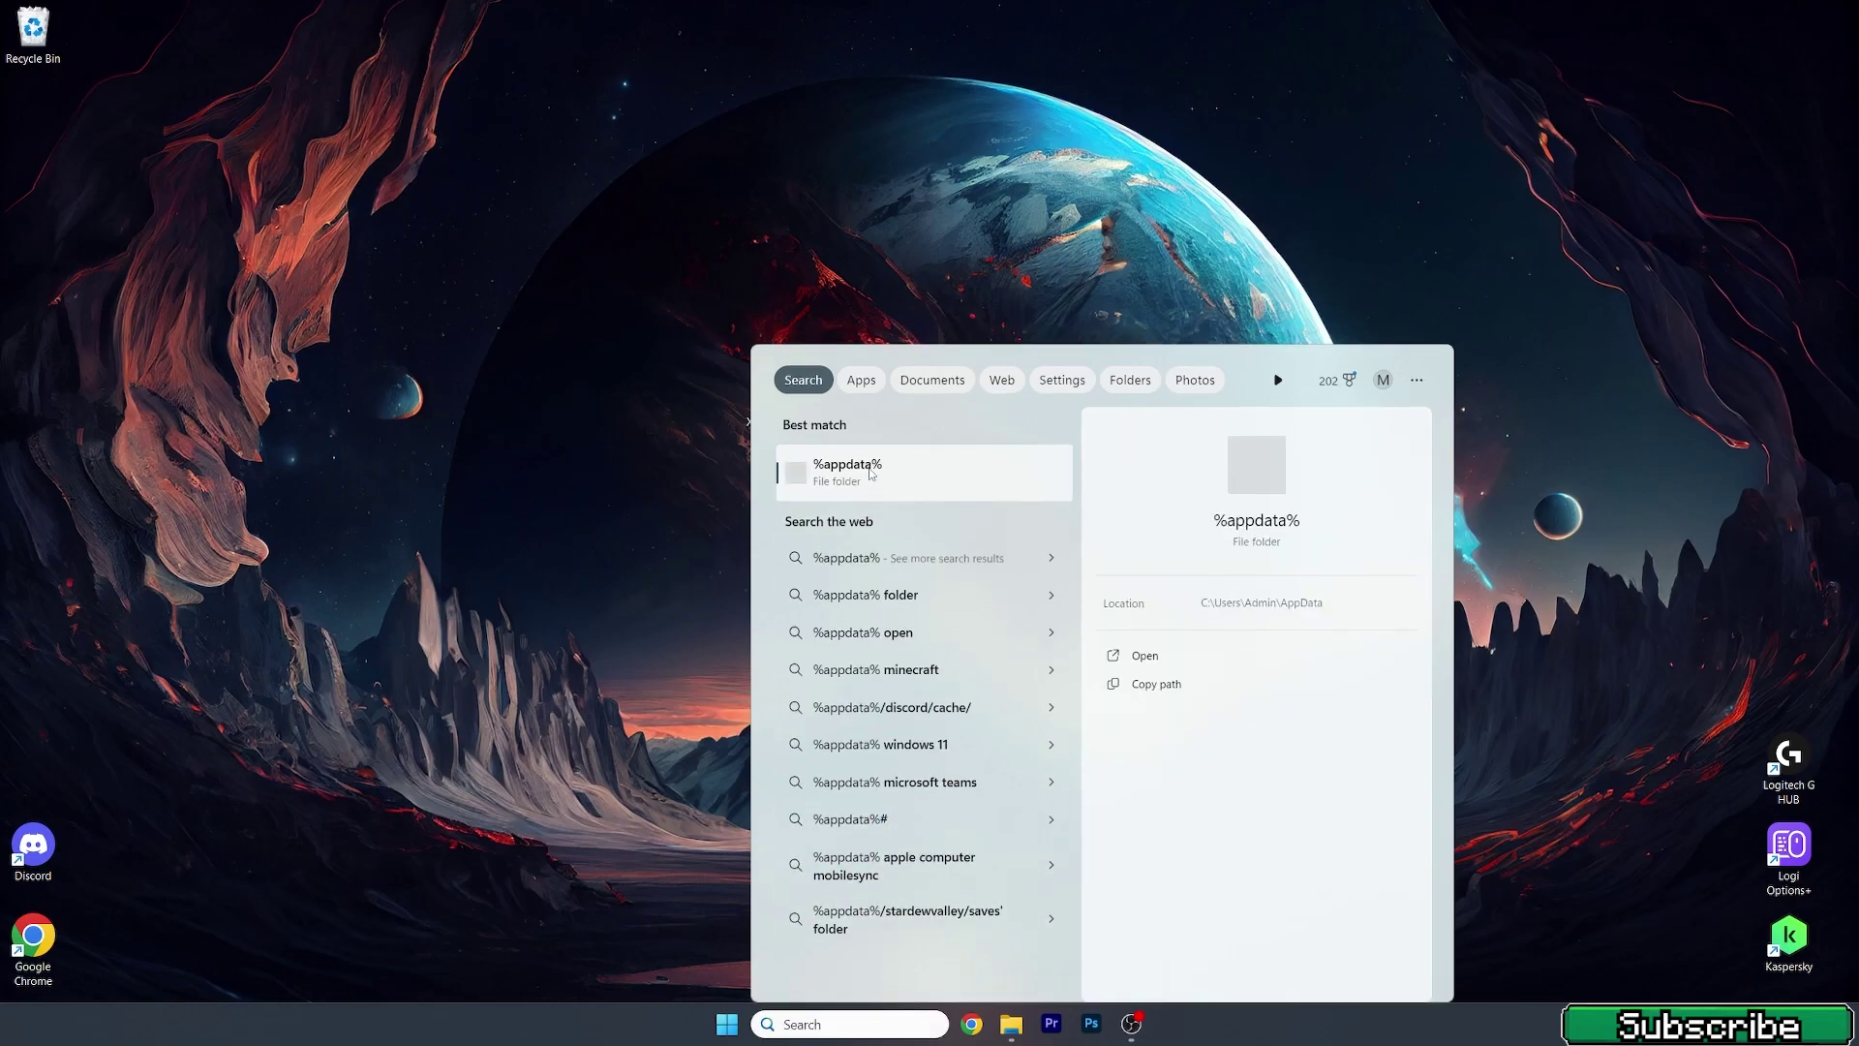
Drag Xray_Ultimate_1.21_v5.0.0.zip from the desktop into .minecraft\resourcepacks
left_click_drag(1069, 169, 1222, 170)
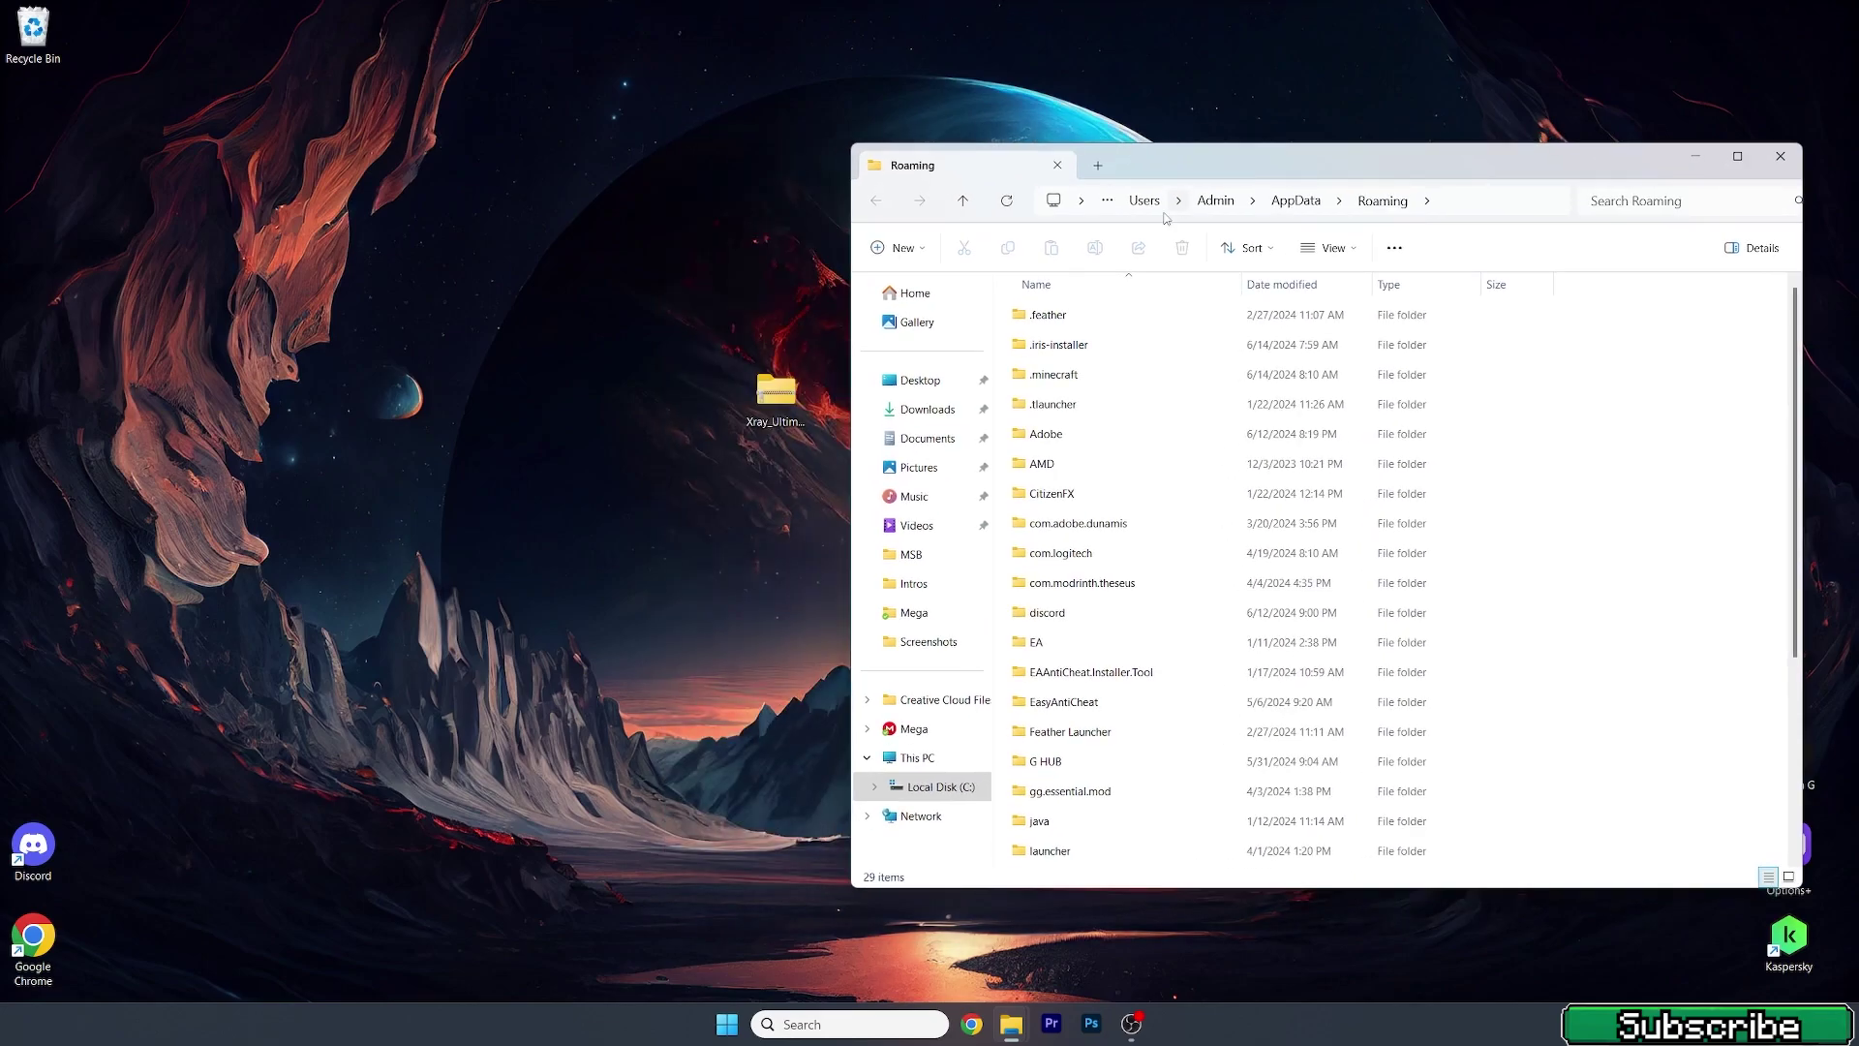
double_click(1070, 376)
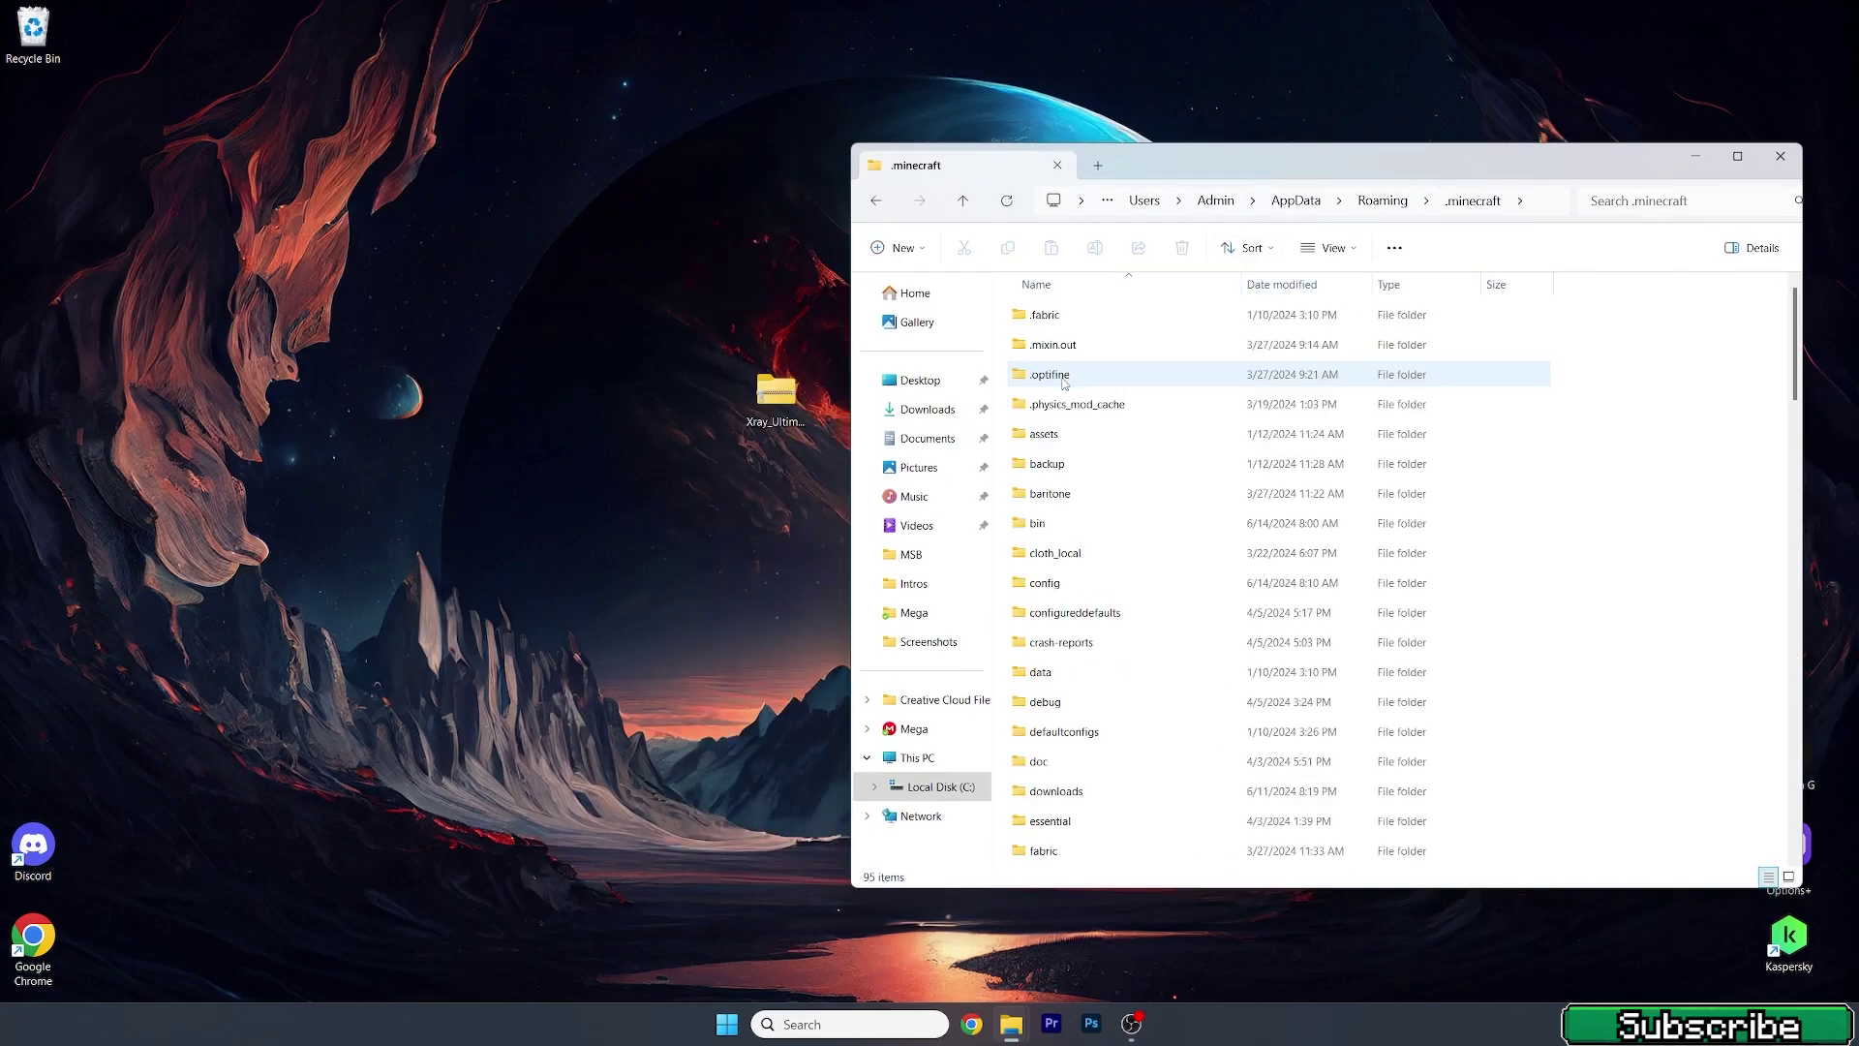
scroll(1069, 454, "down", 3)
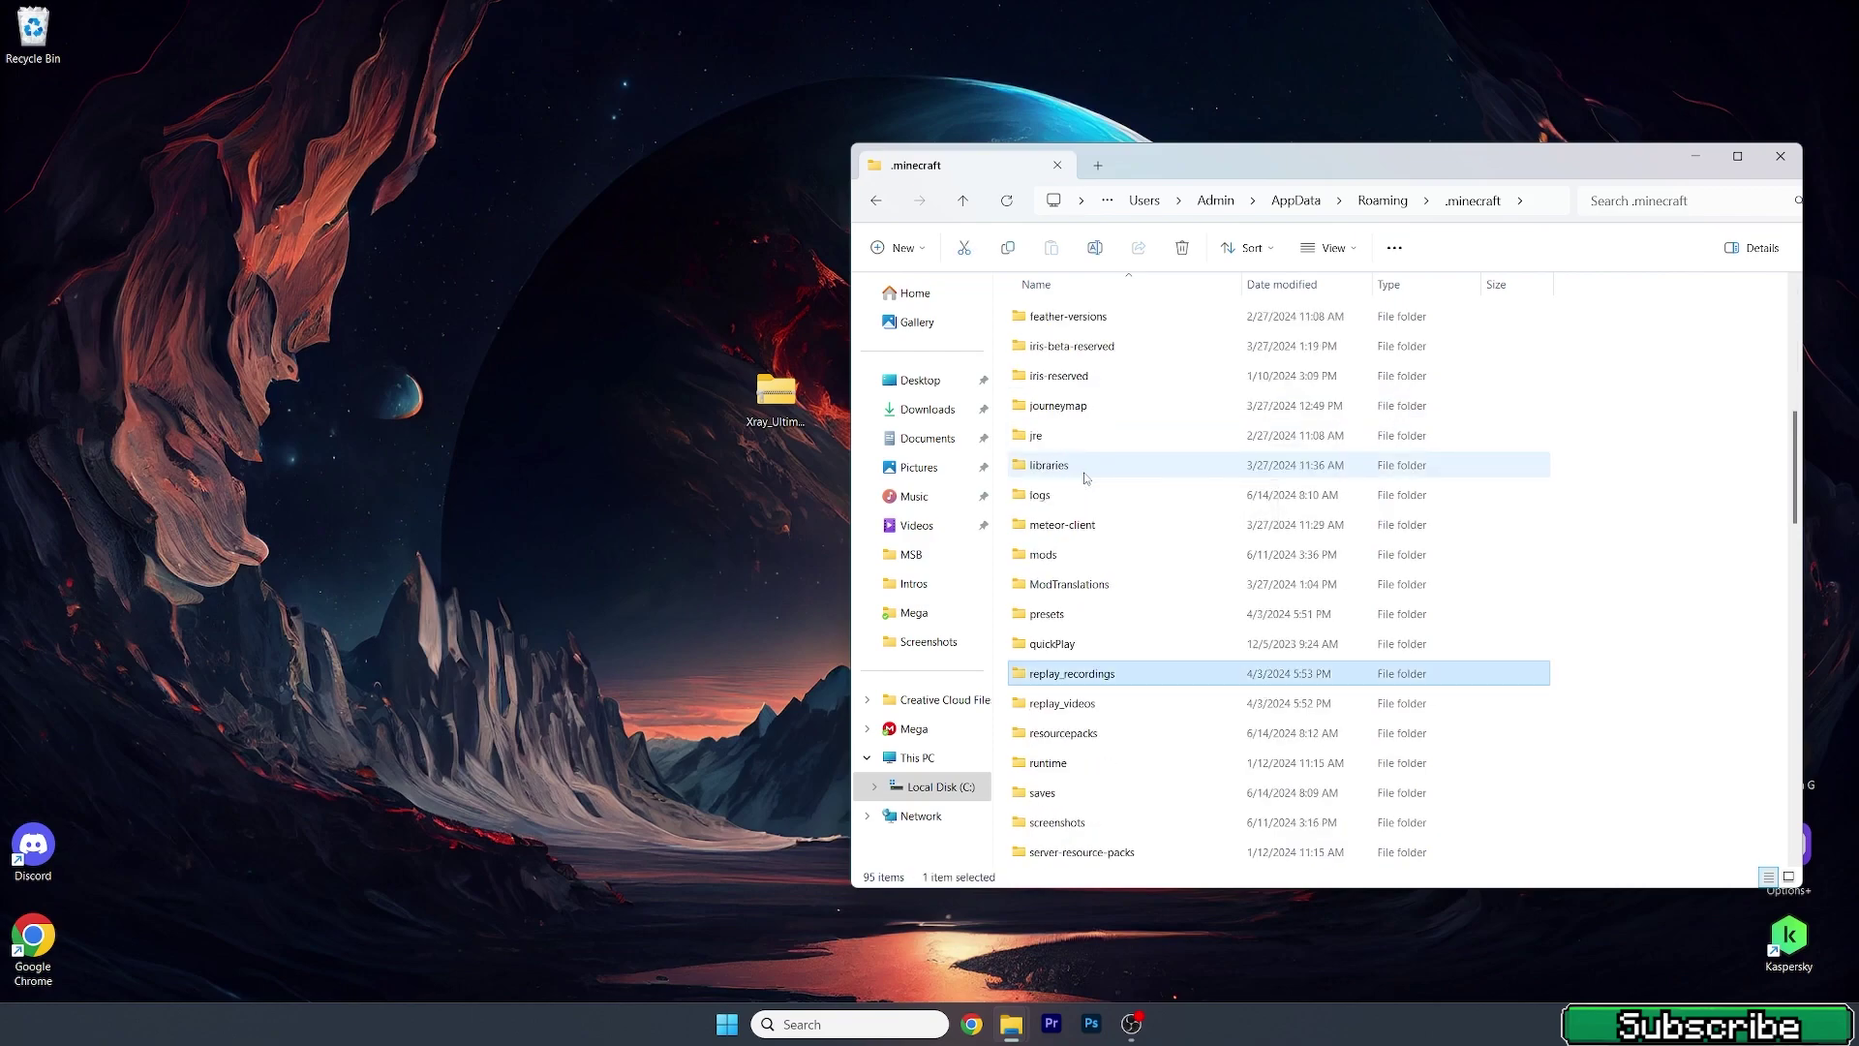
left_click(1077, 736)
double_click(1069, 734)
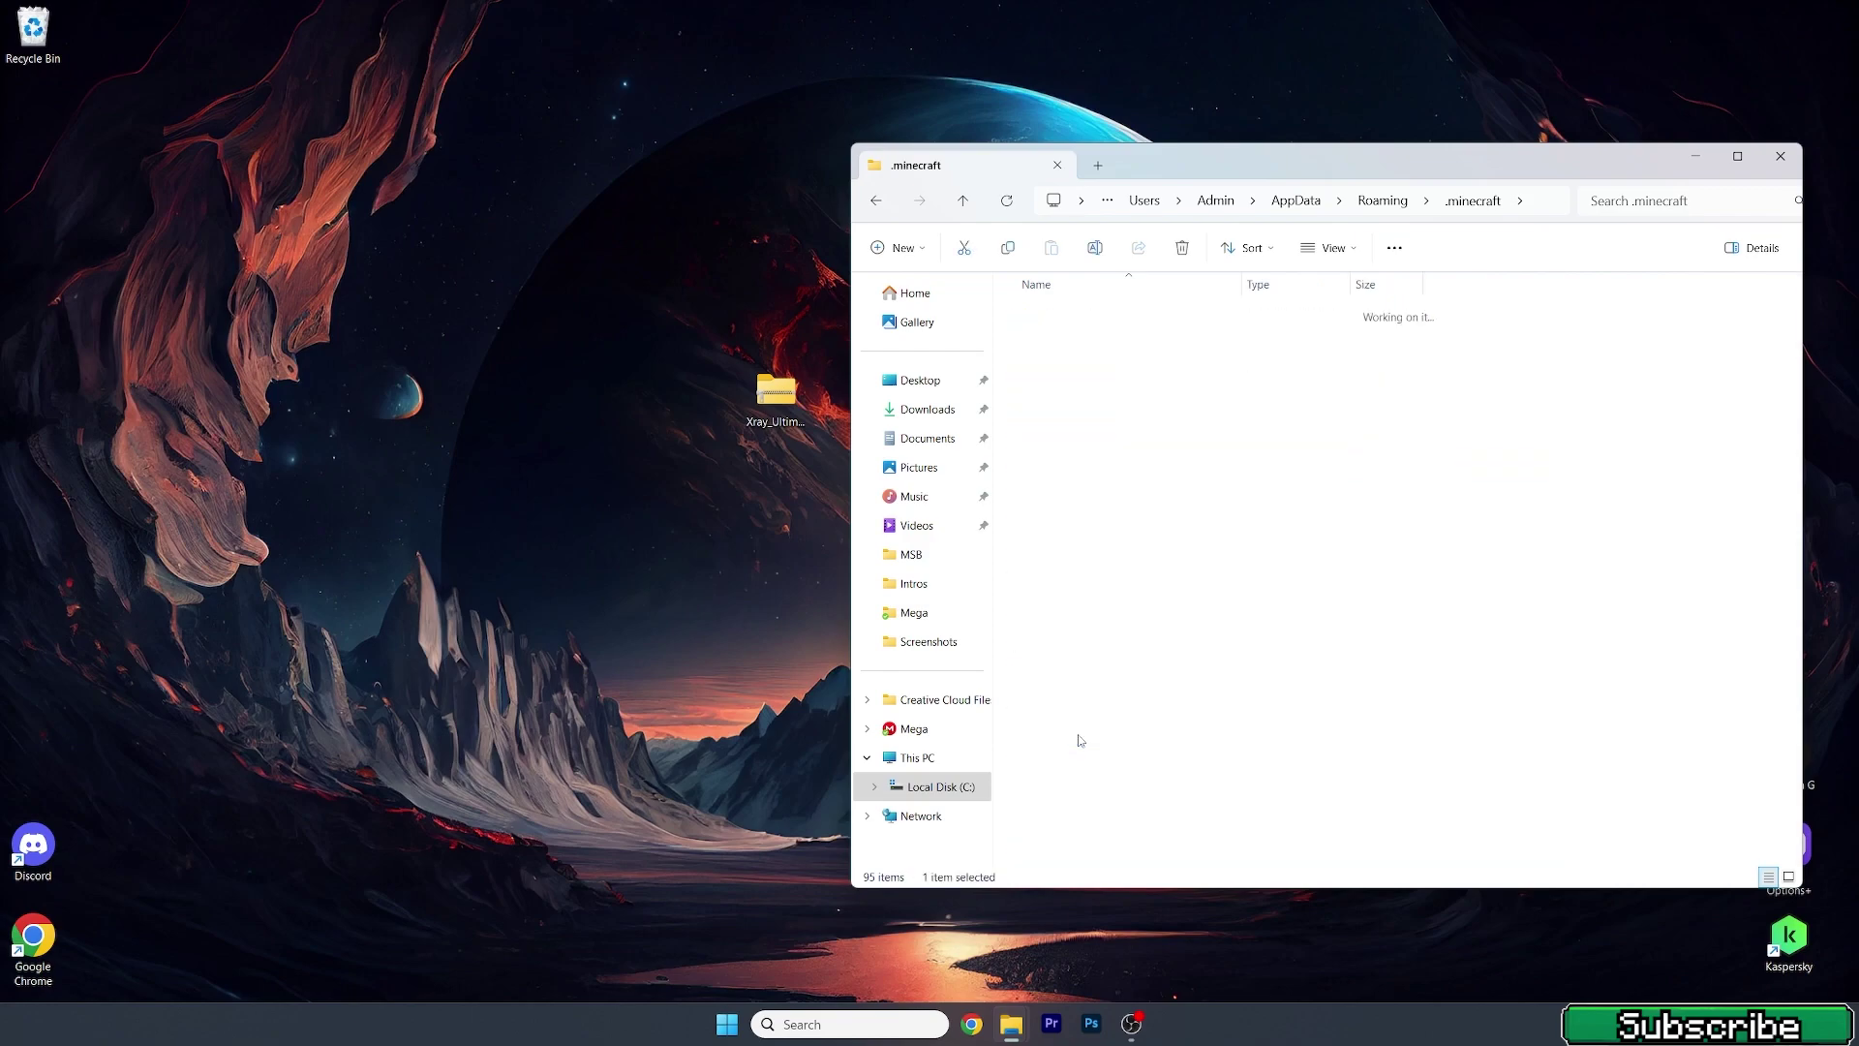
left_click_drag(801, 422, 1047, 367)
Close the resourcepacks folder window and bring up the Start menu
left_click(1220, 446)
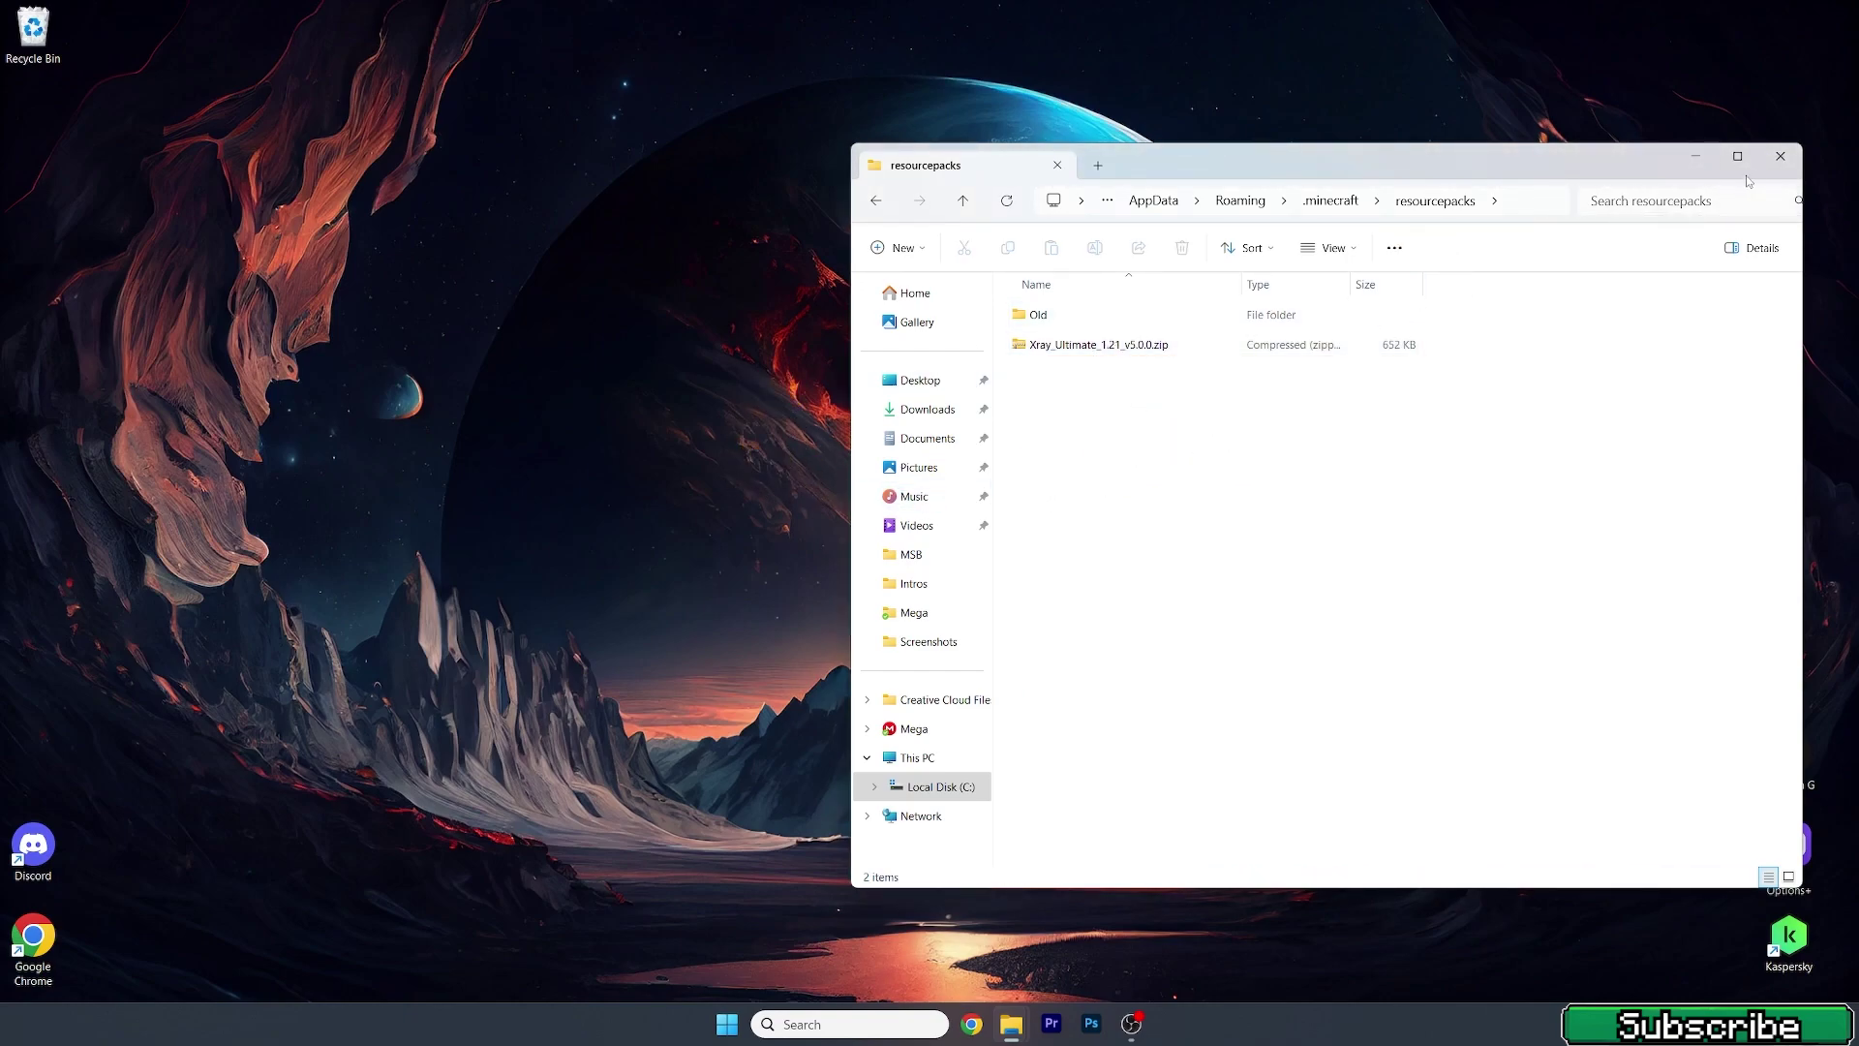
left_click(1778, 158)
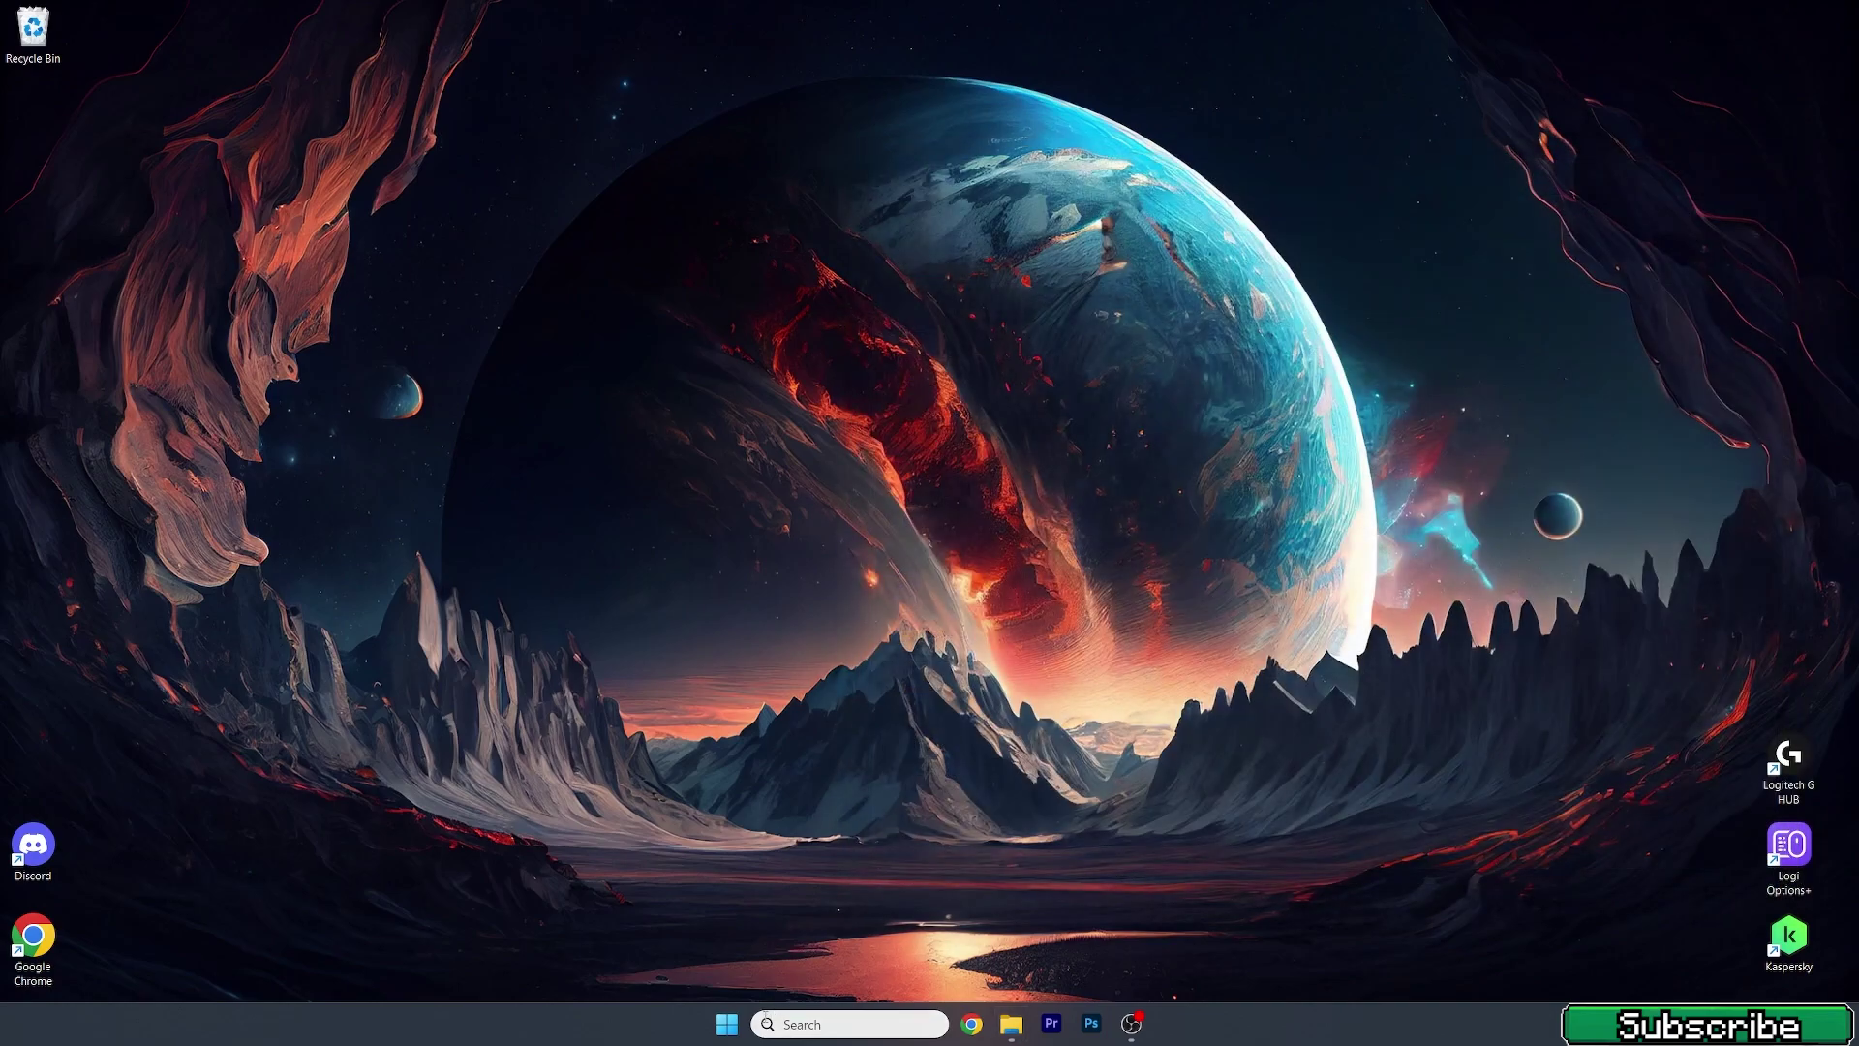
left_click(726, 1023)
Start Minecraft Launcher and expand the installation list beside PLAY
left_click(973, 494)
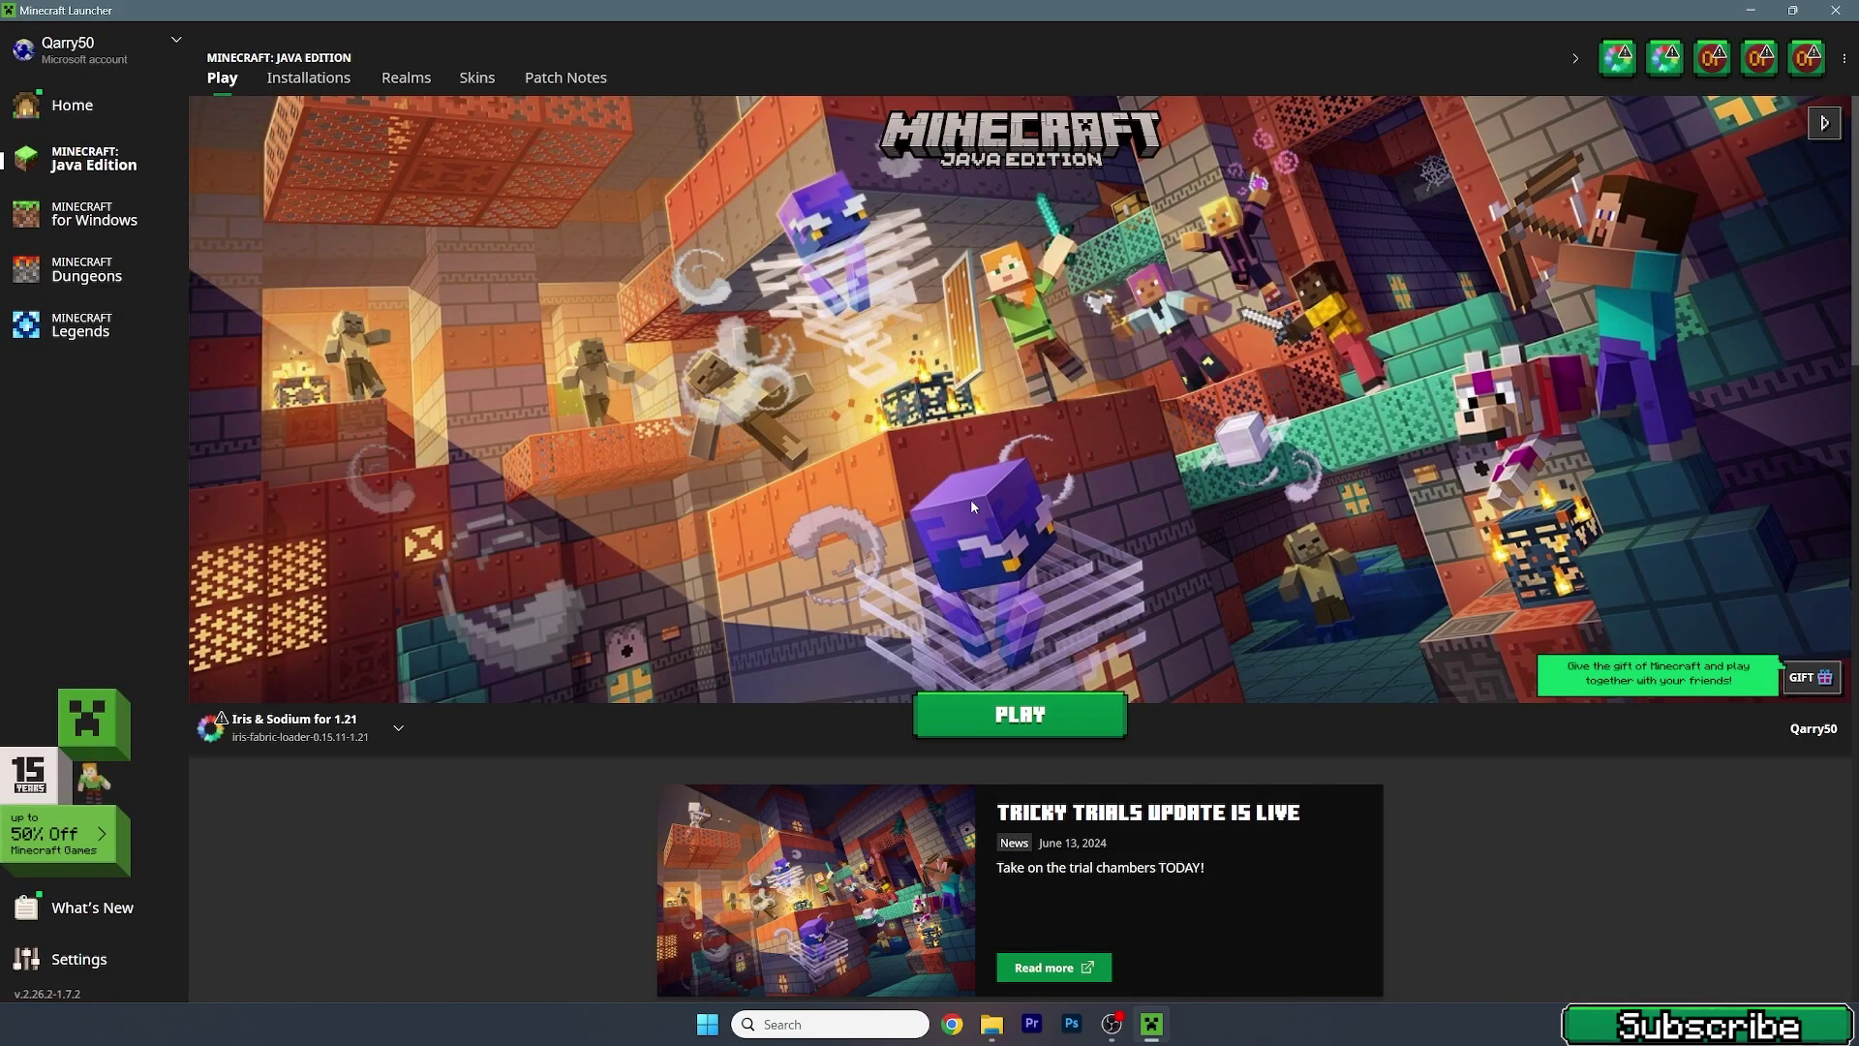
left_click(295, 726)
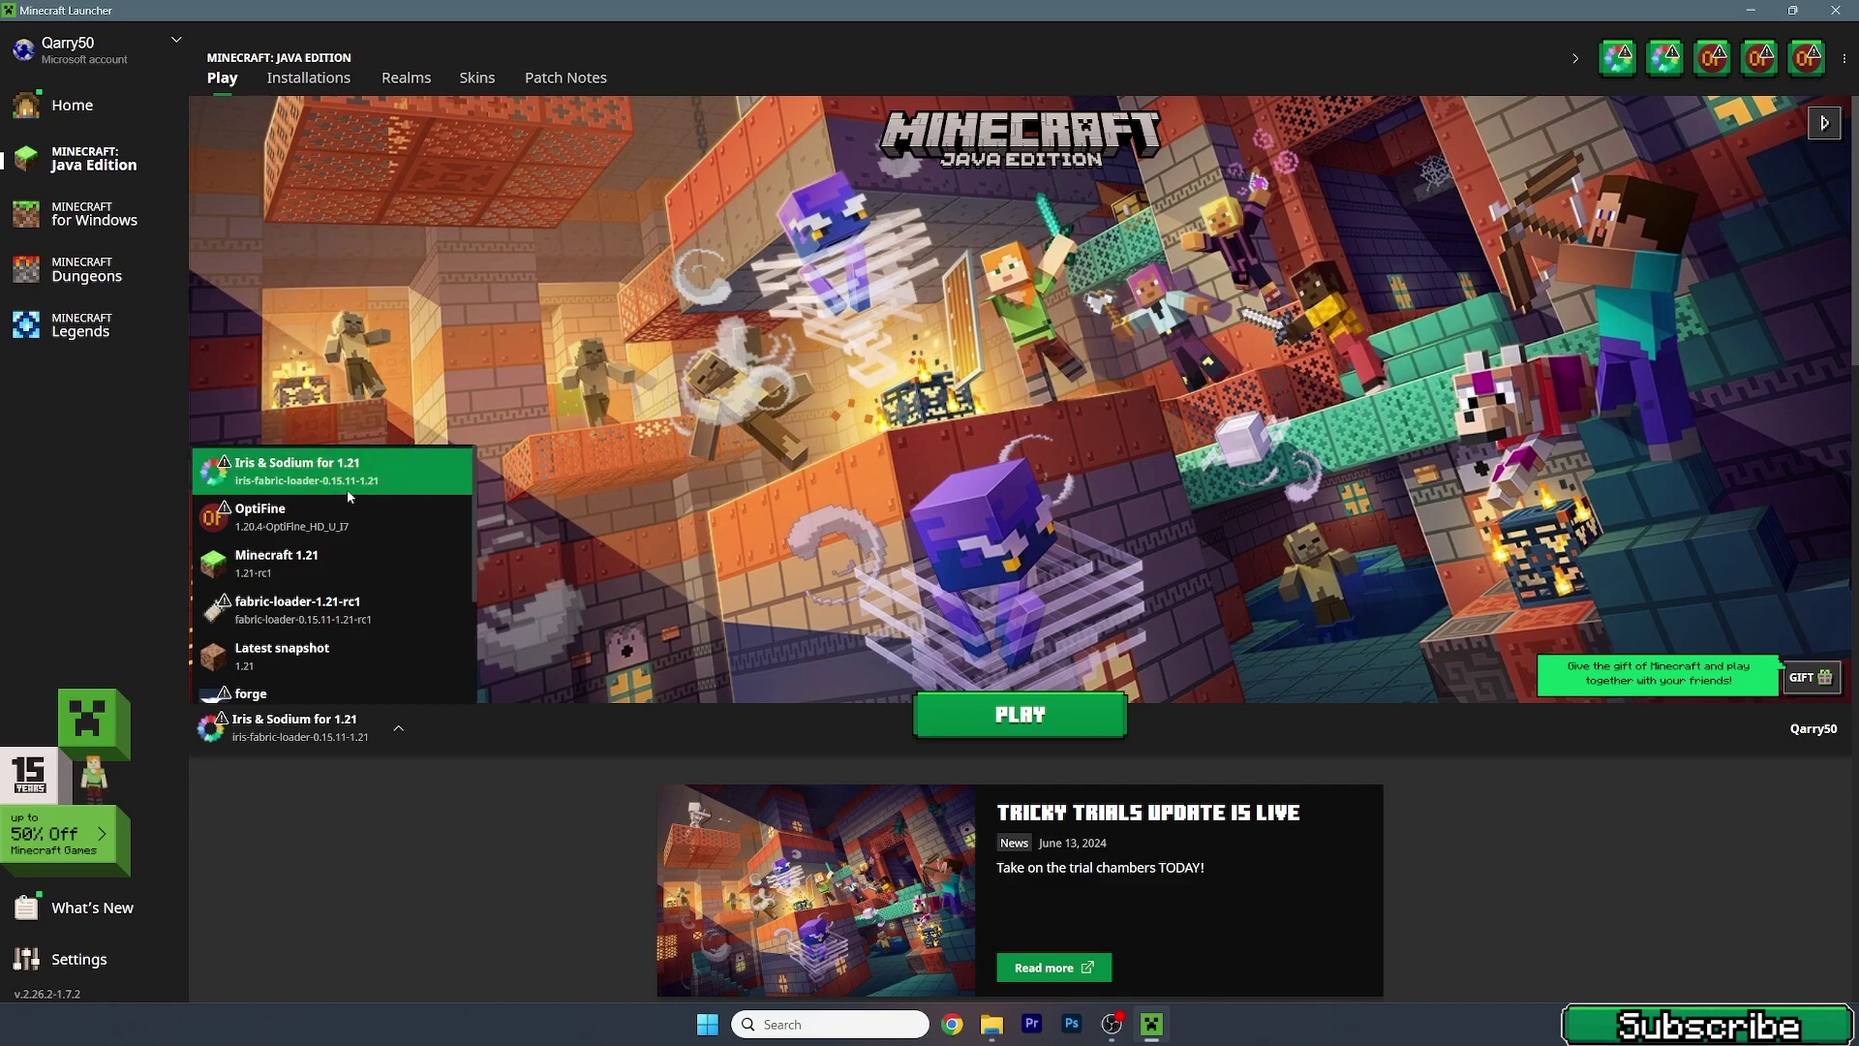
Launch Minecraft 1.21 Fabric using the Iris & Sodium for 1.21 installation
scroll(328, 548, "down", 3)
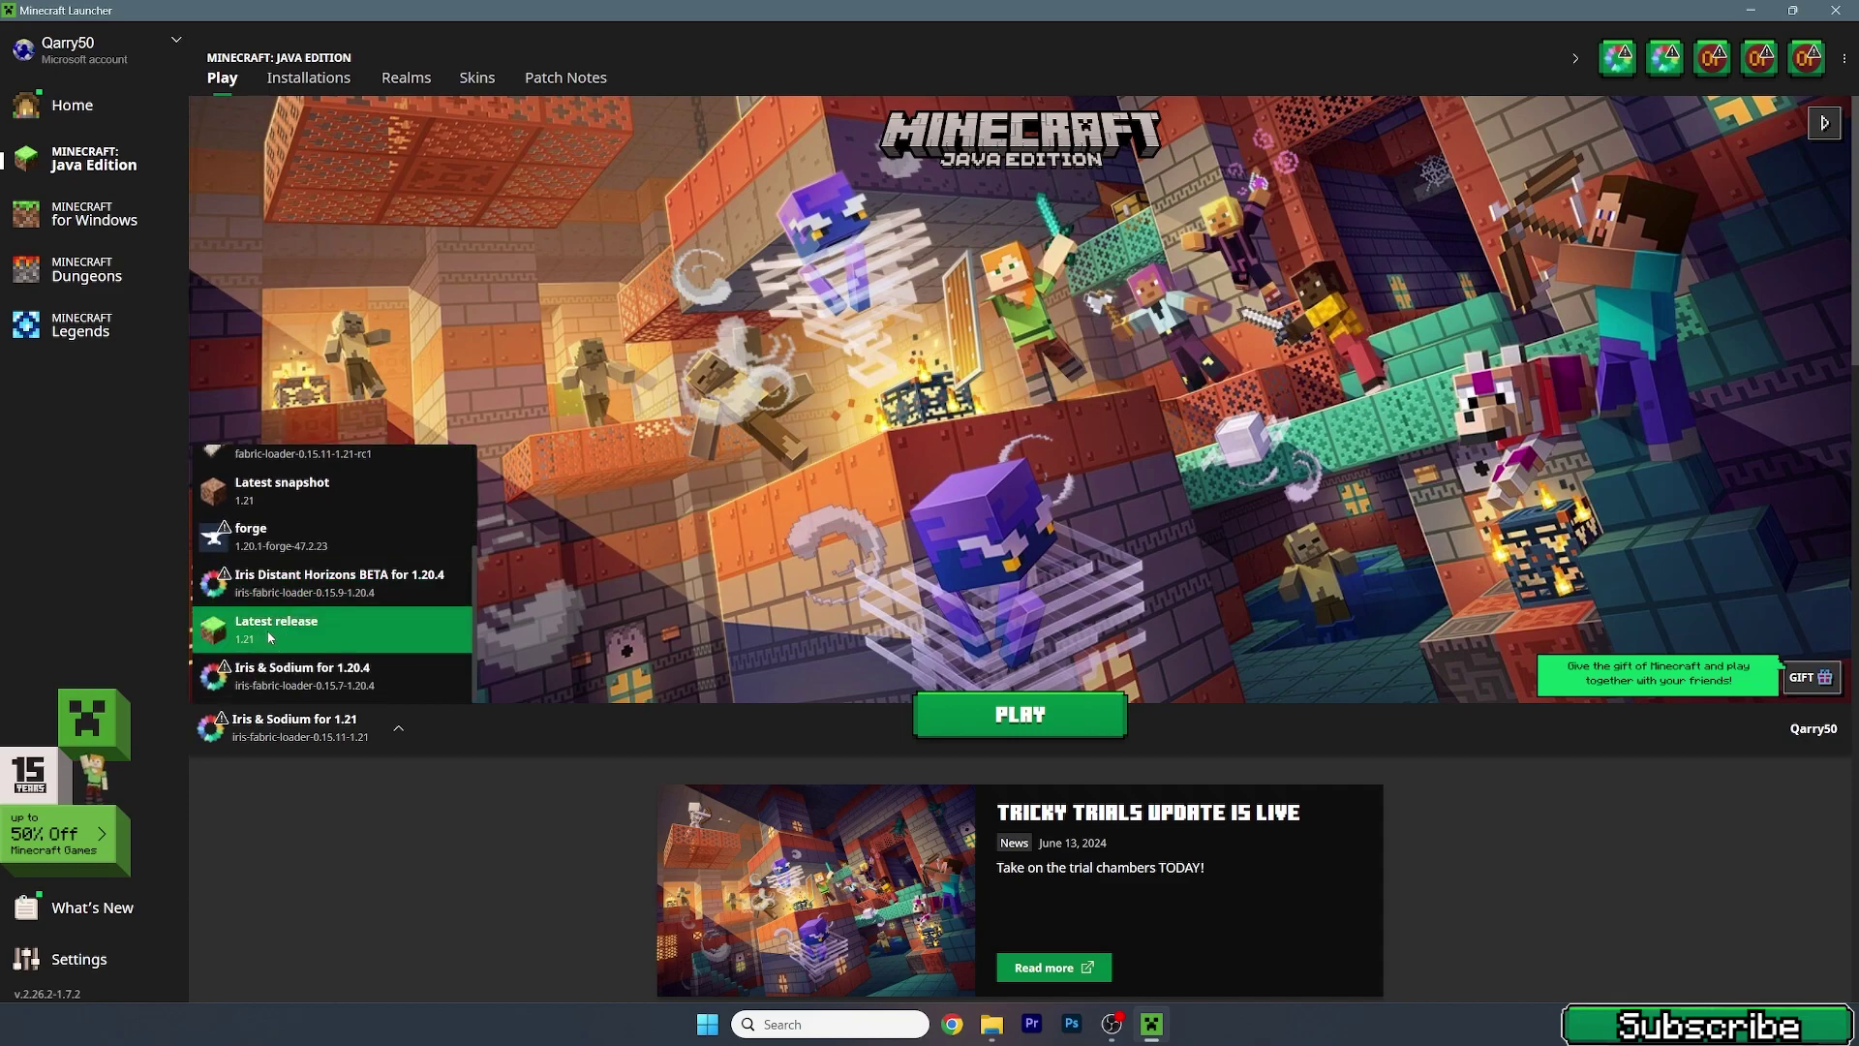
scroll(355, 475, "up", 3)
scroll(339, 523, "down", 3)
left_click(290, 631)
left_click(257, 740)
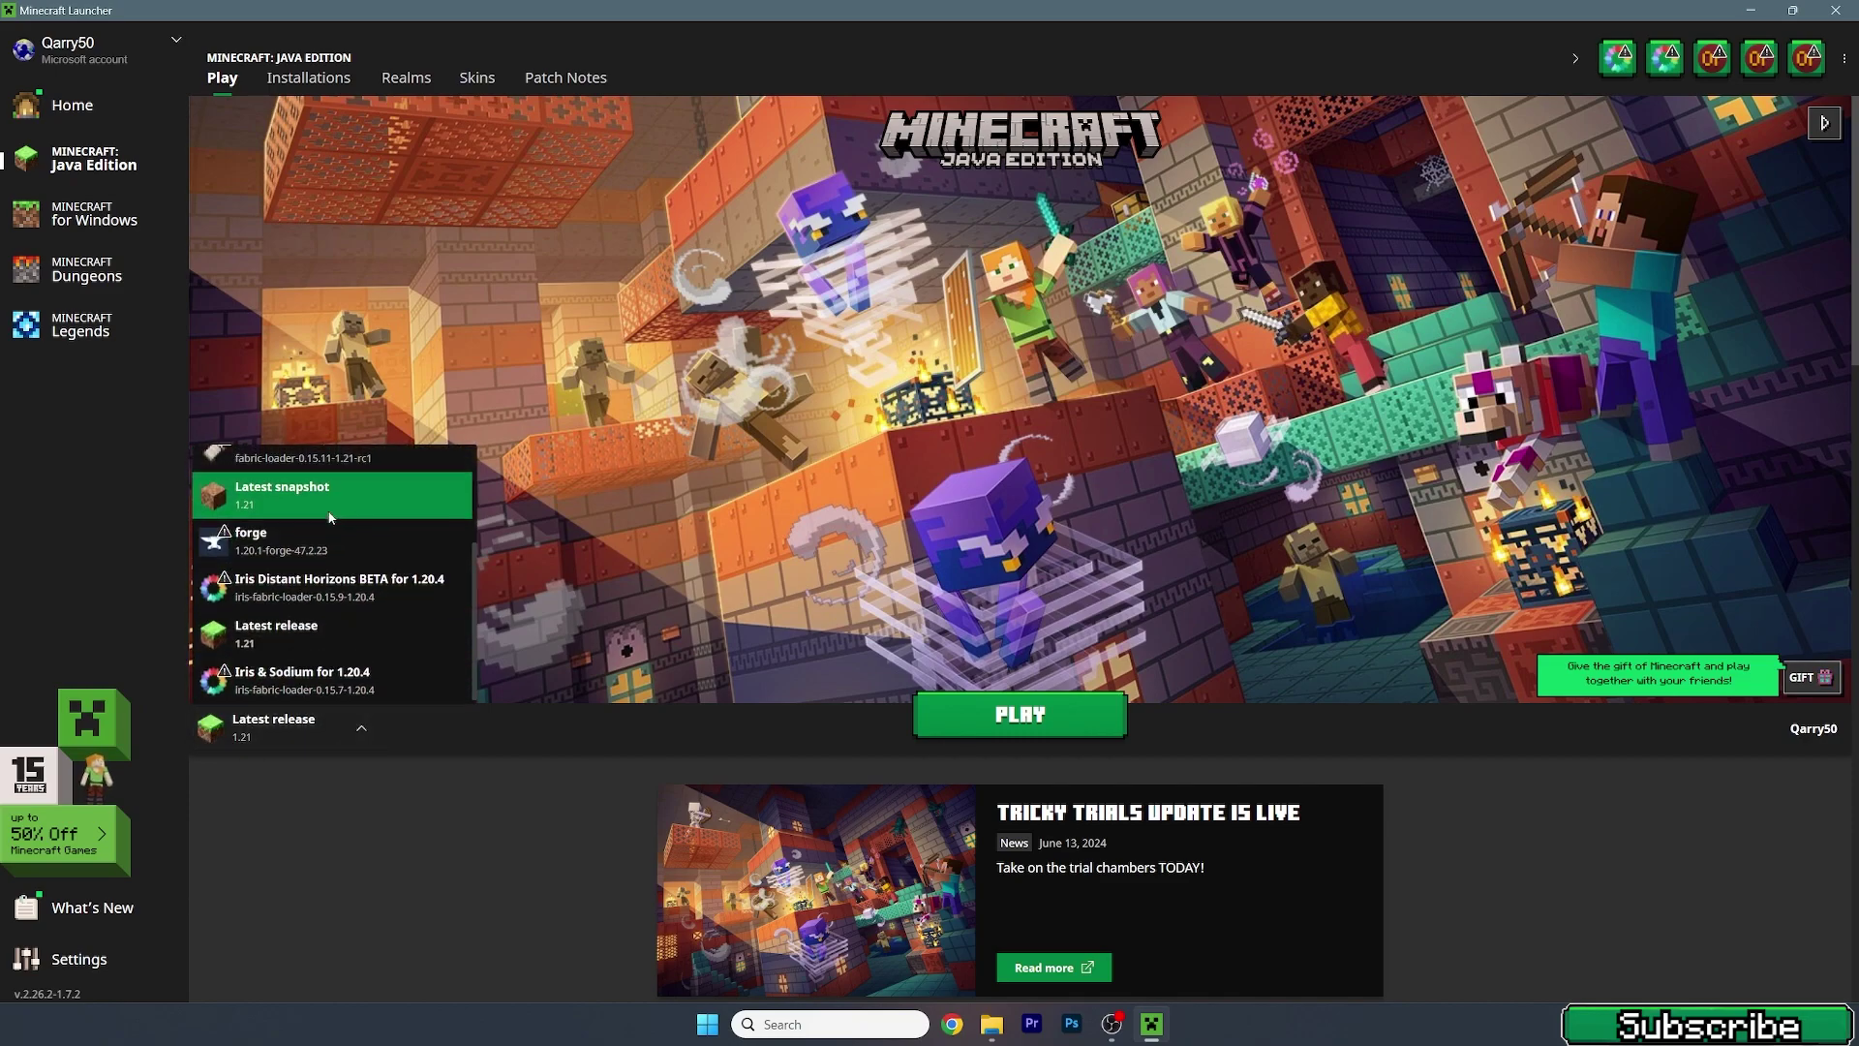
scroll(290, 523, "up", 3)
left_click(290, 469)
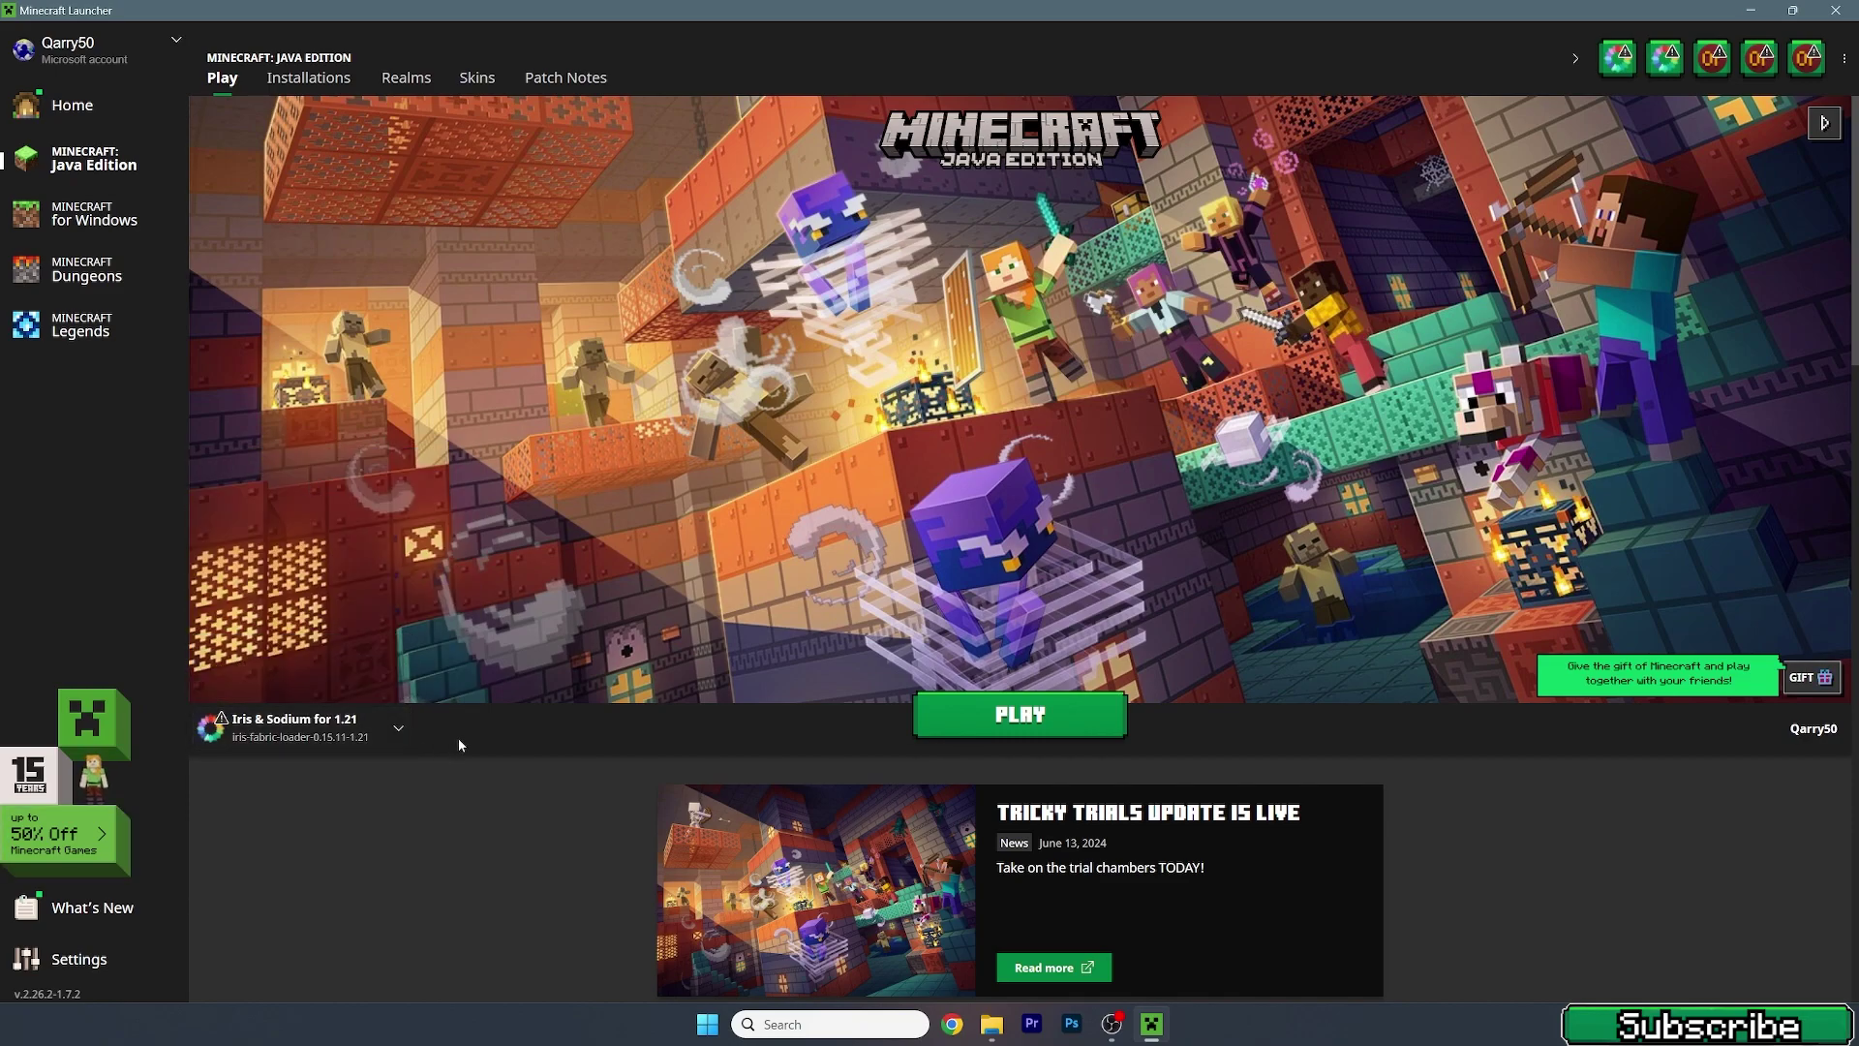
left_click(1028, 725)
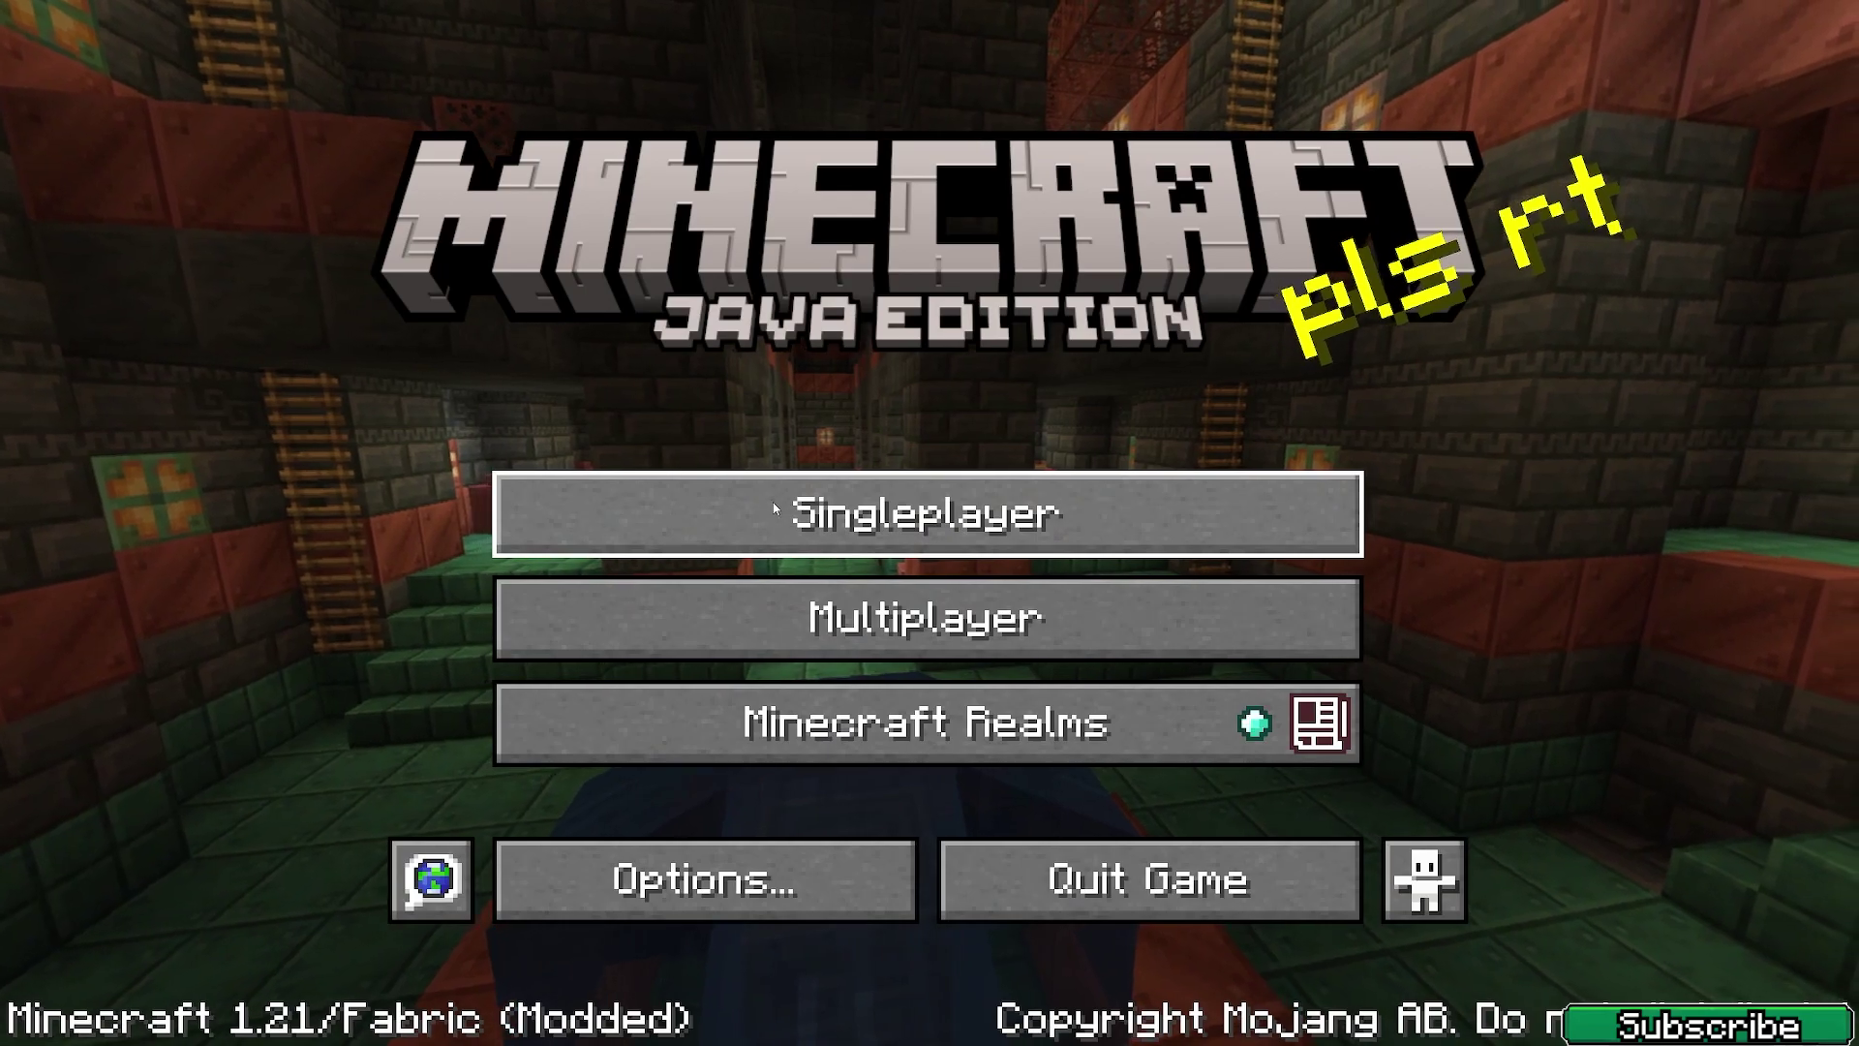
Load the Sherlock singleplayer world and pause it at the Game Menu
left_click(770, 506)
double_click(666, 416)
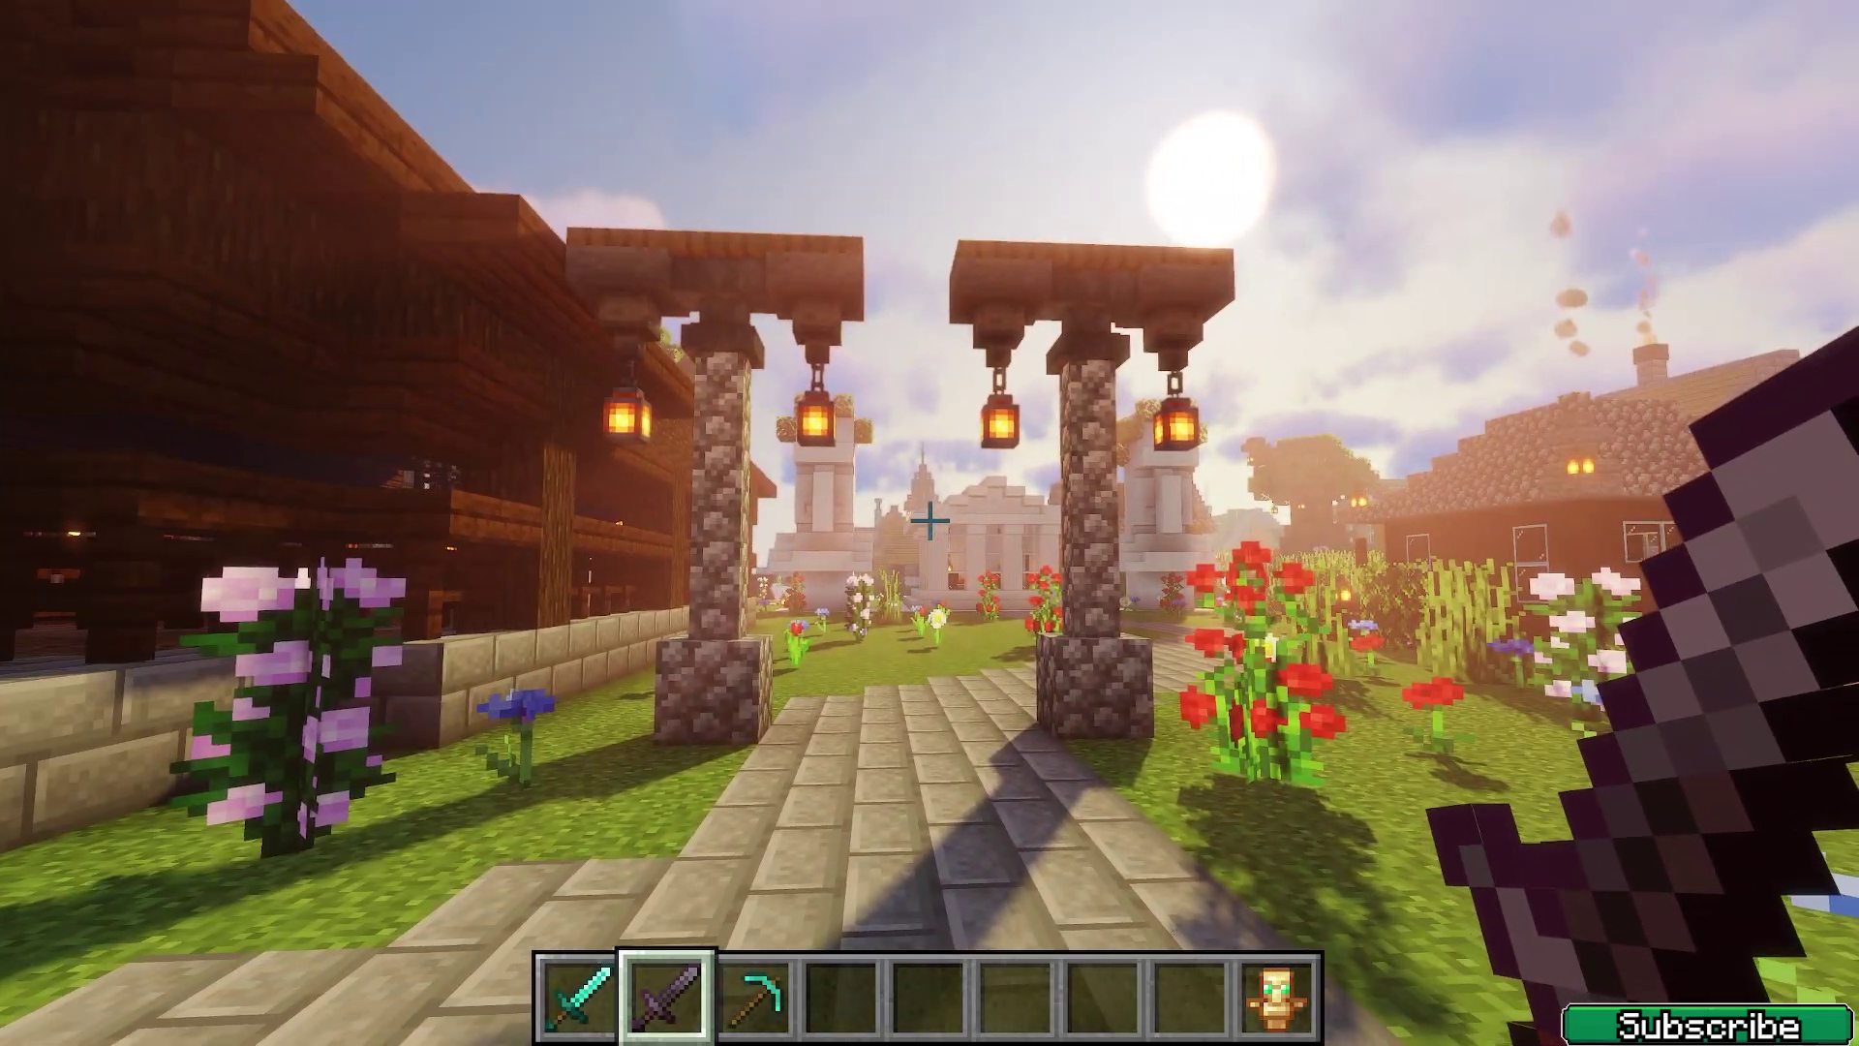
key("Escape")
Move Xray_Ultimate_1.21_v5.0.0.zip into the Selected resource packs and confirm with Done
left_click(822, 651)
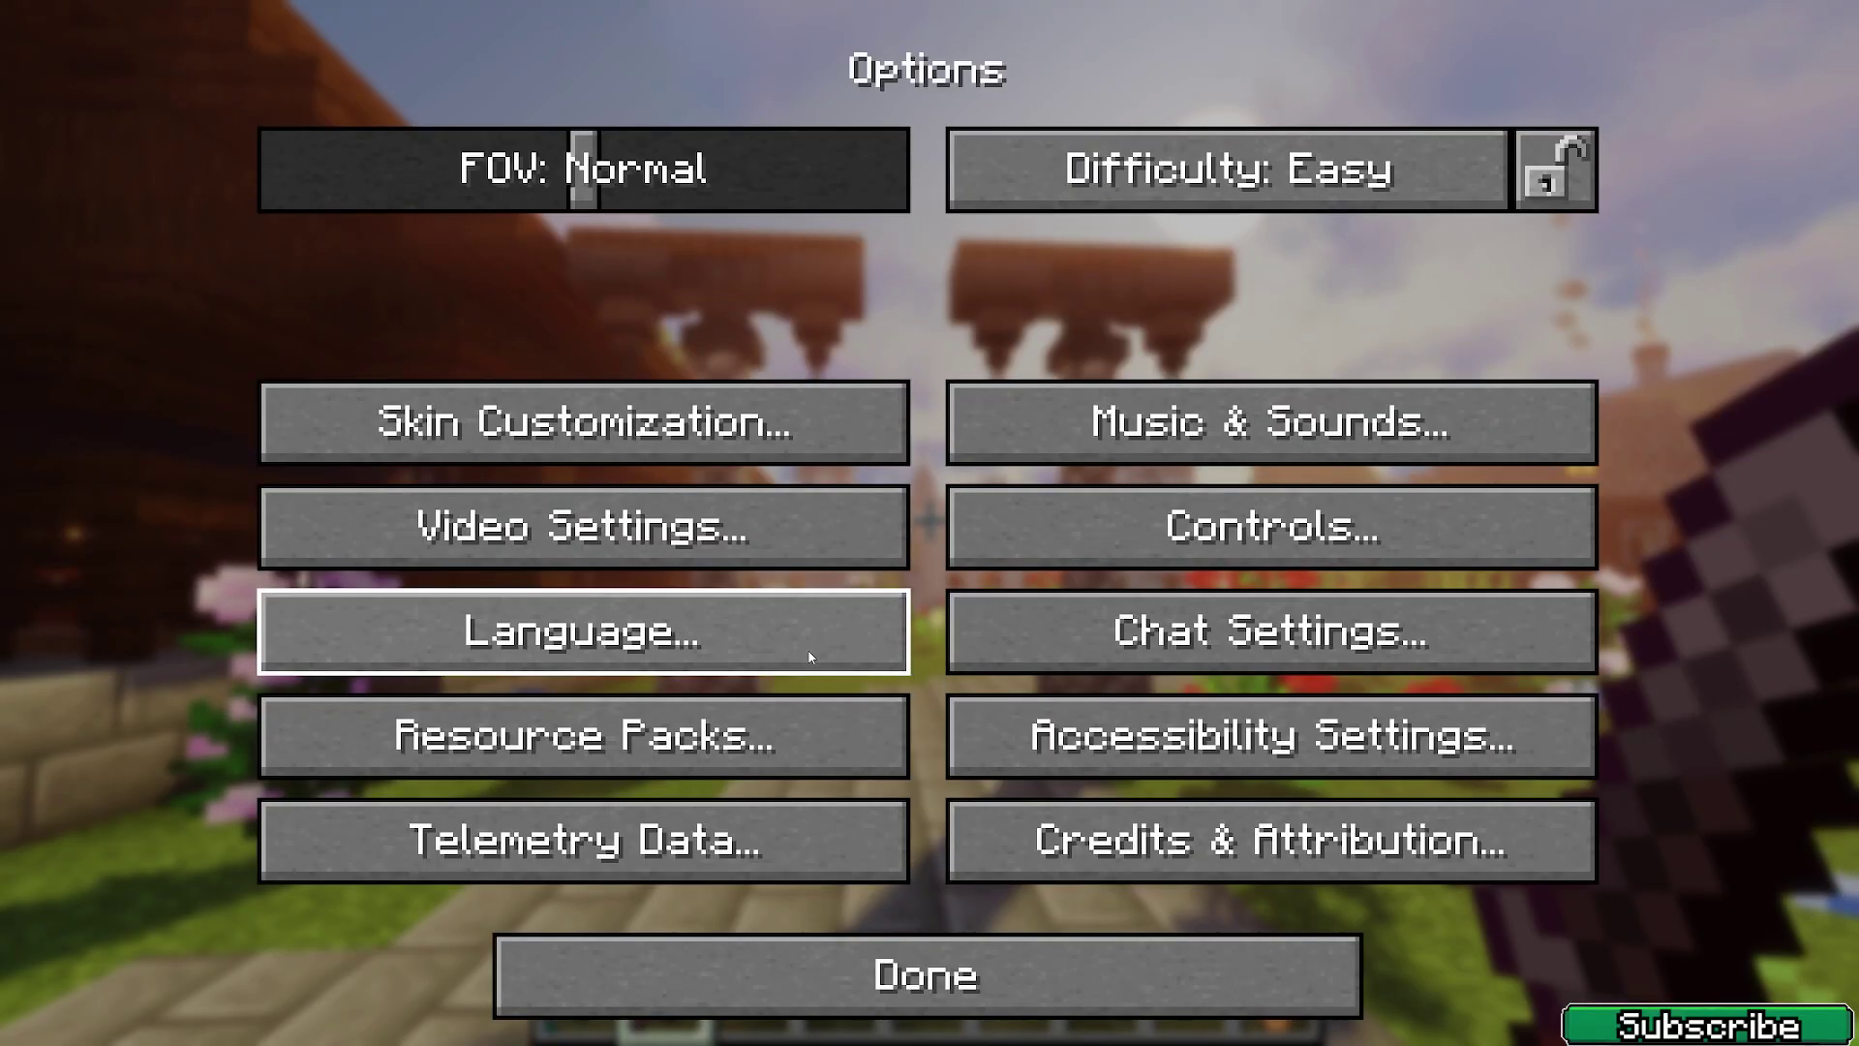
left_click(695, 721)
mouse_move(214, 337)
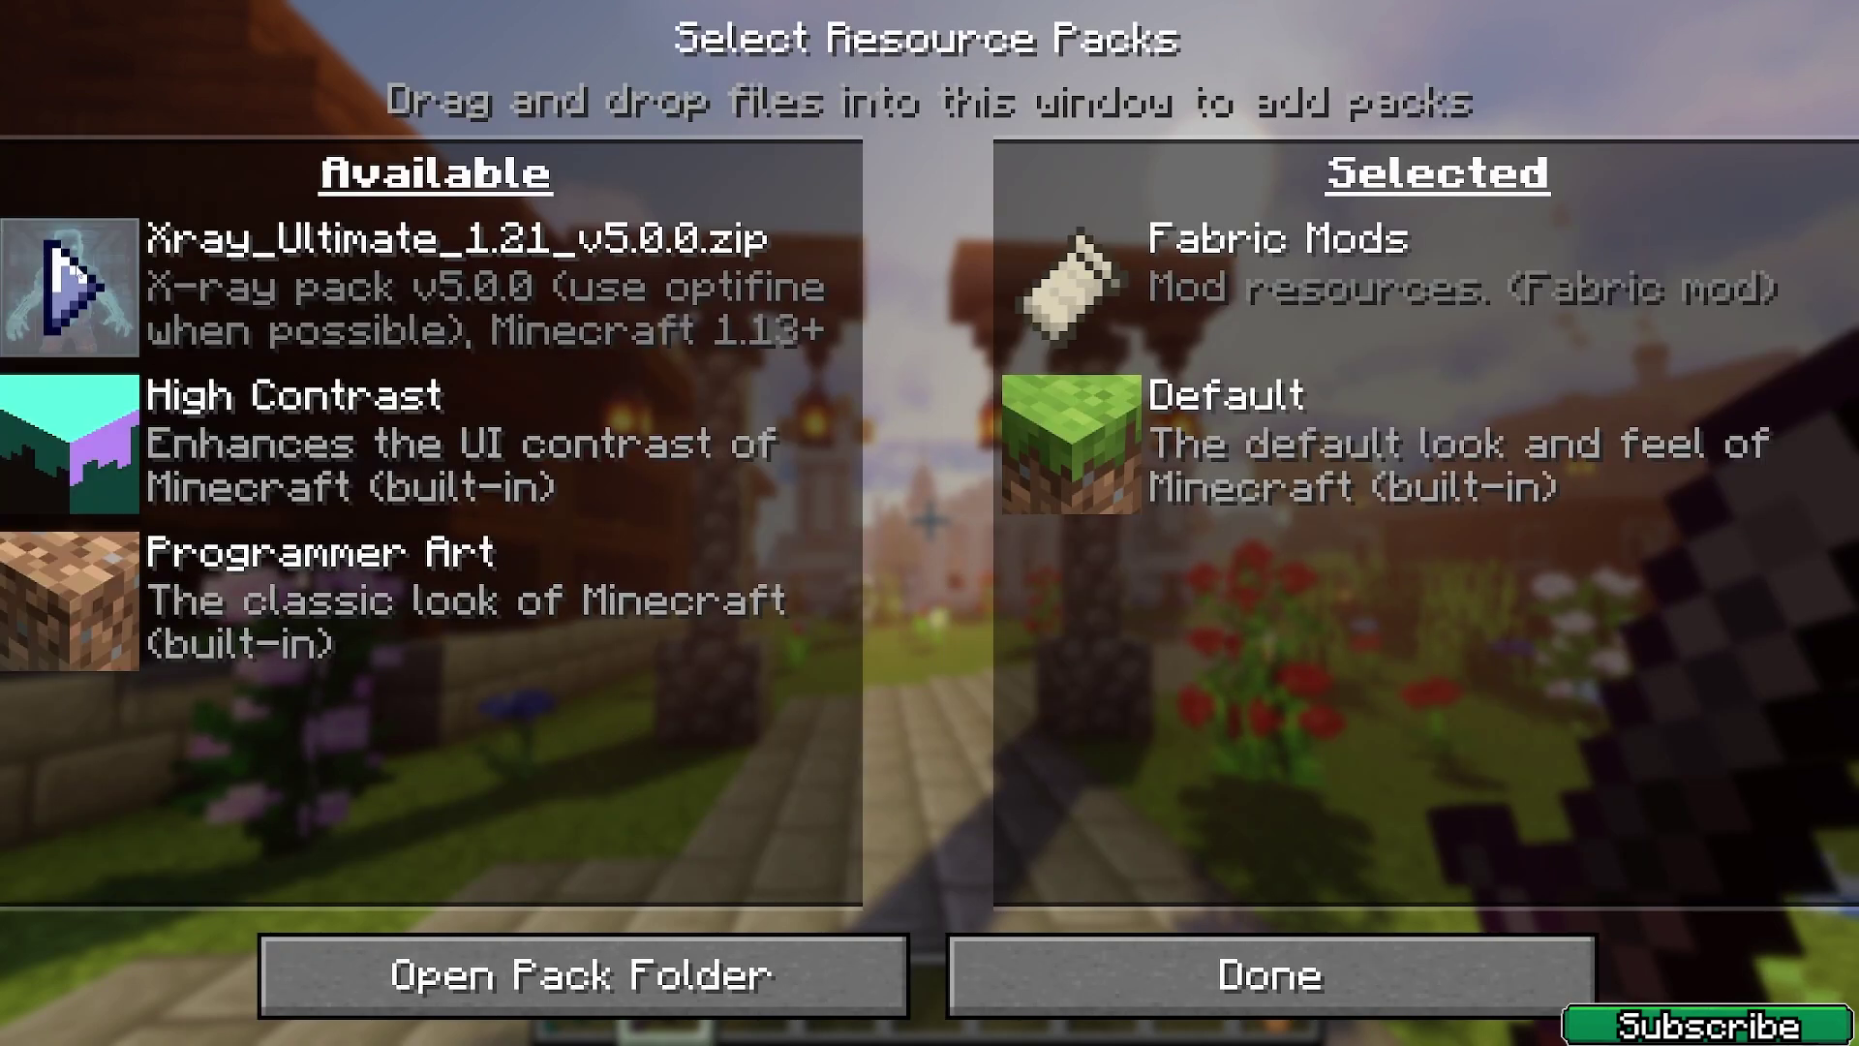
left_click(73, 295)
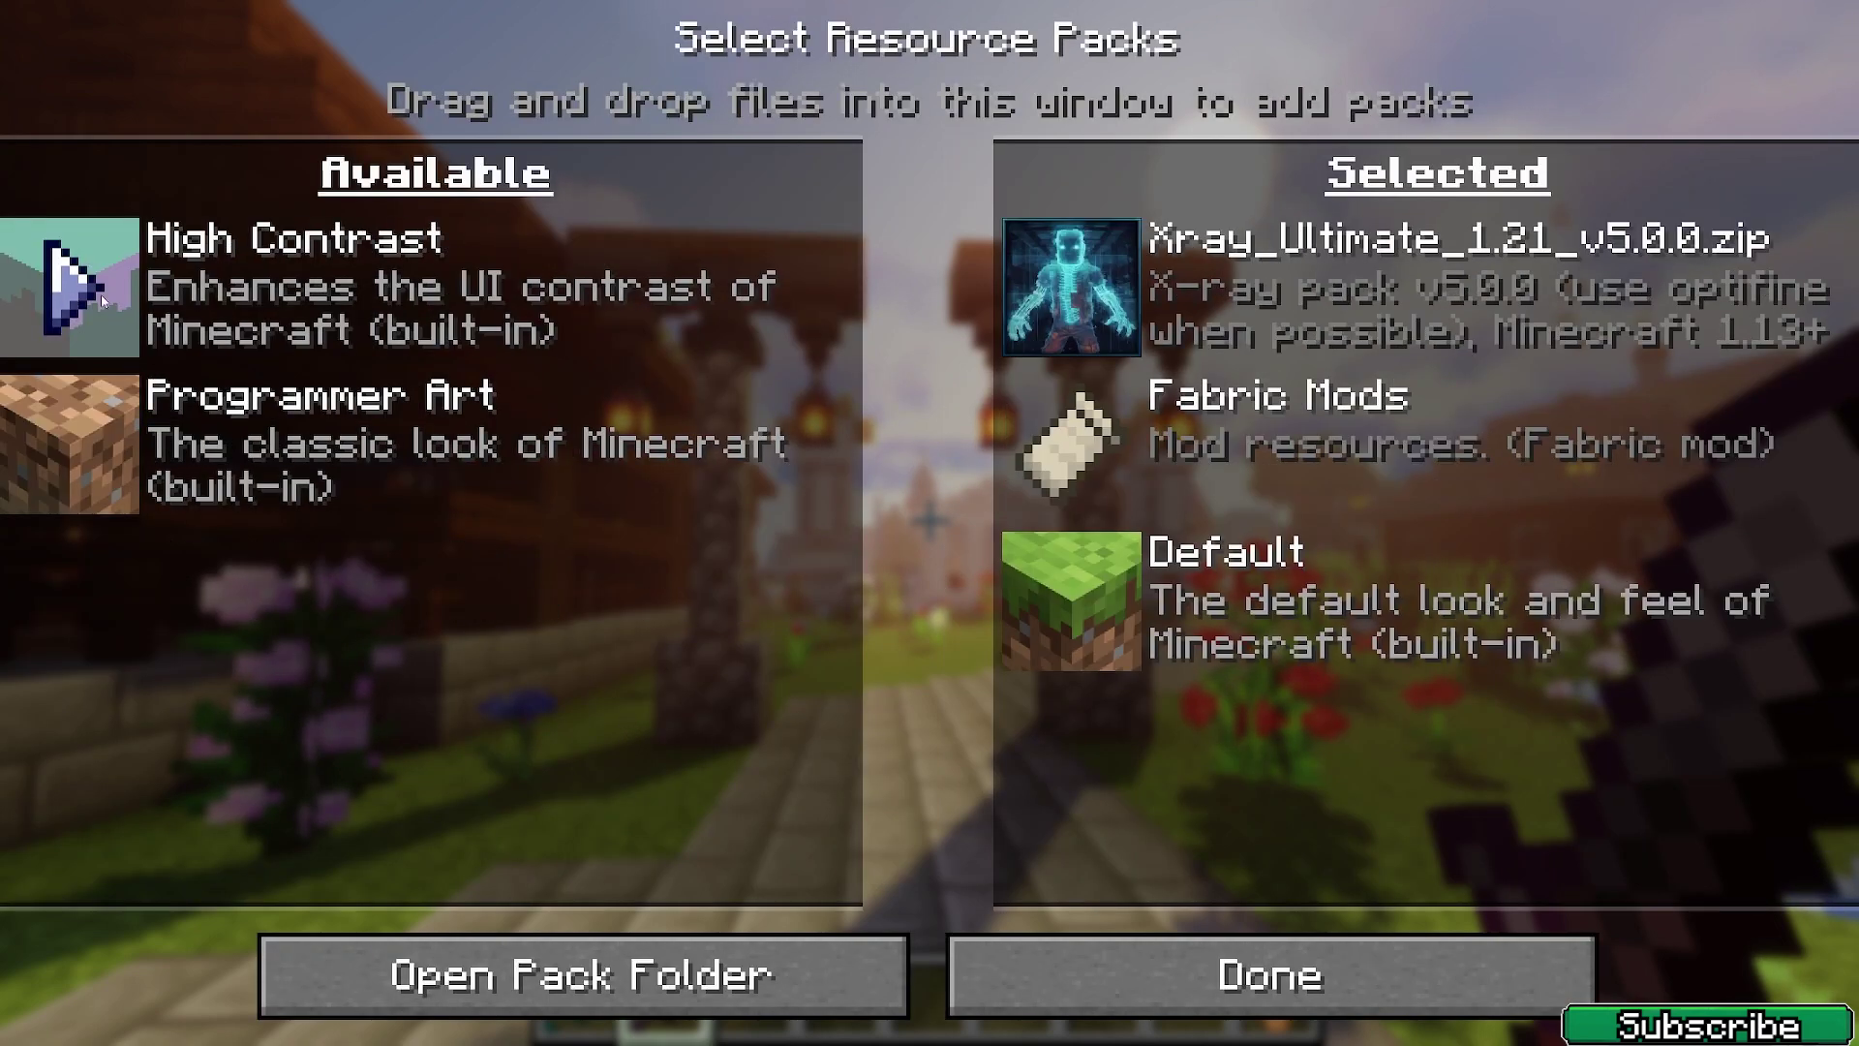
left_click(1241, 982)
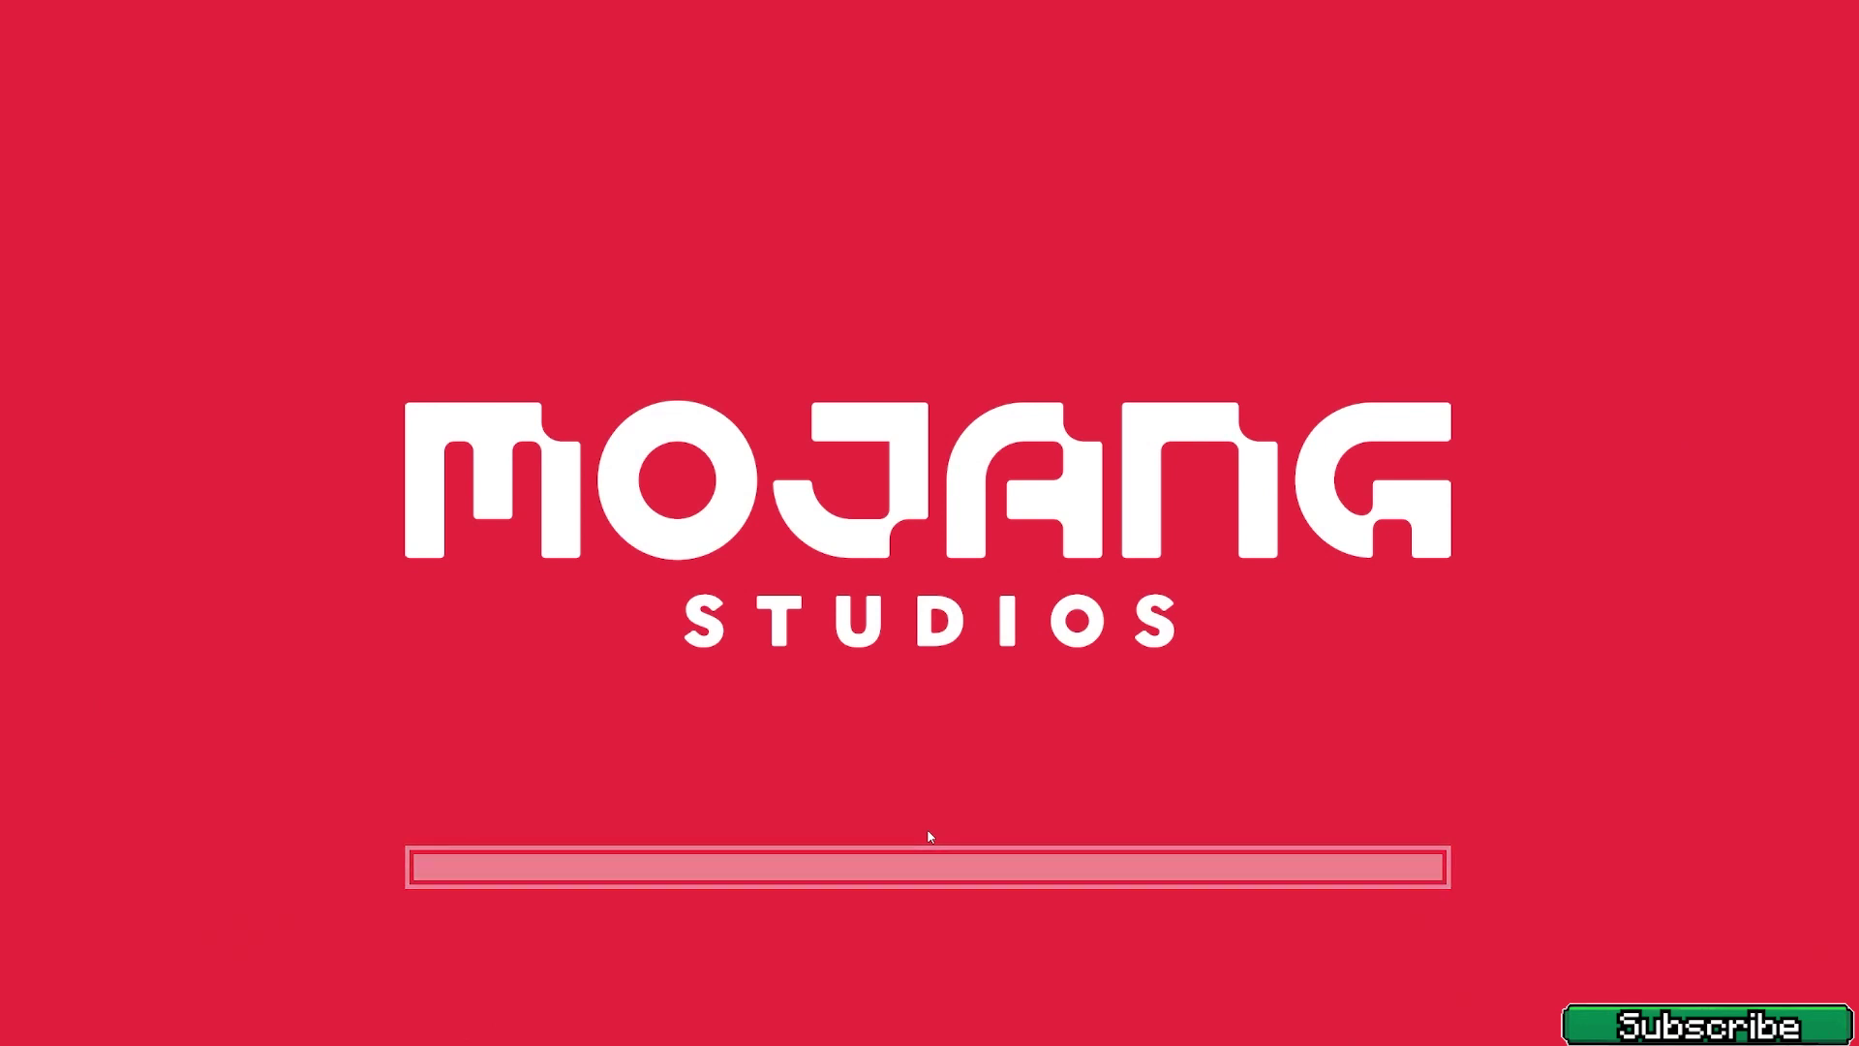
Return to the world and view the terrain rendered see-through by the Xray pack
key("Escape")
key("Escape")
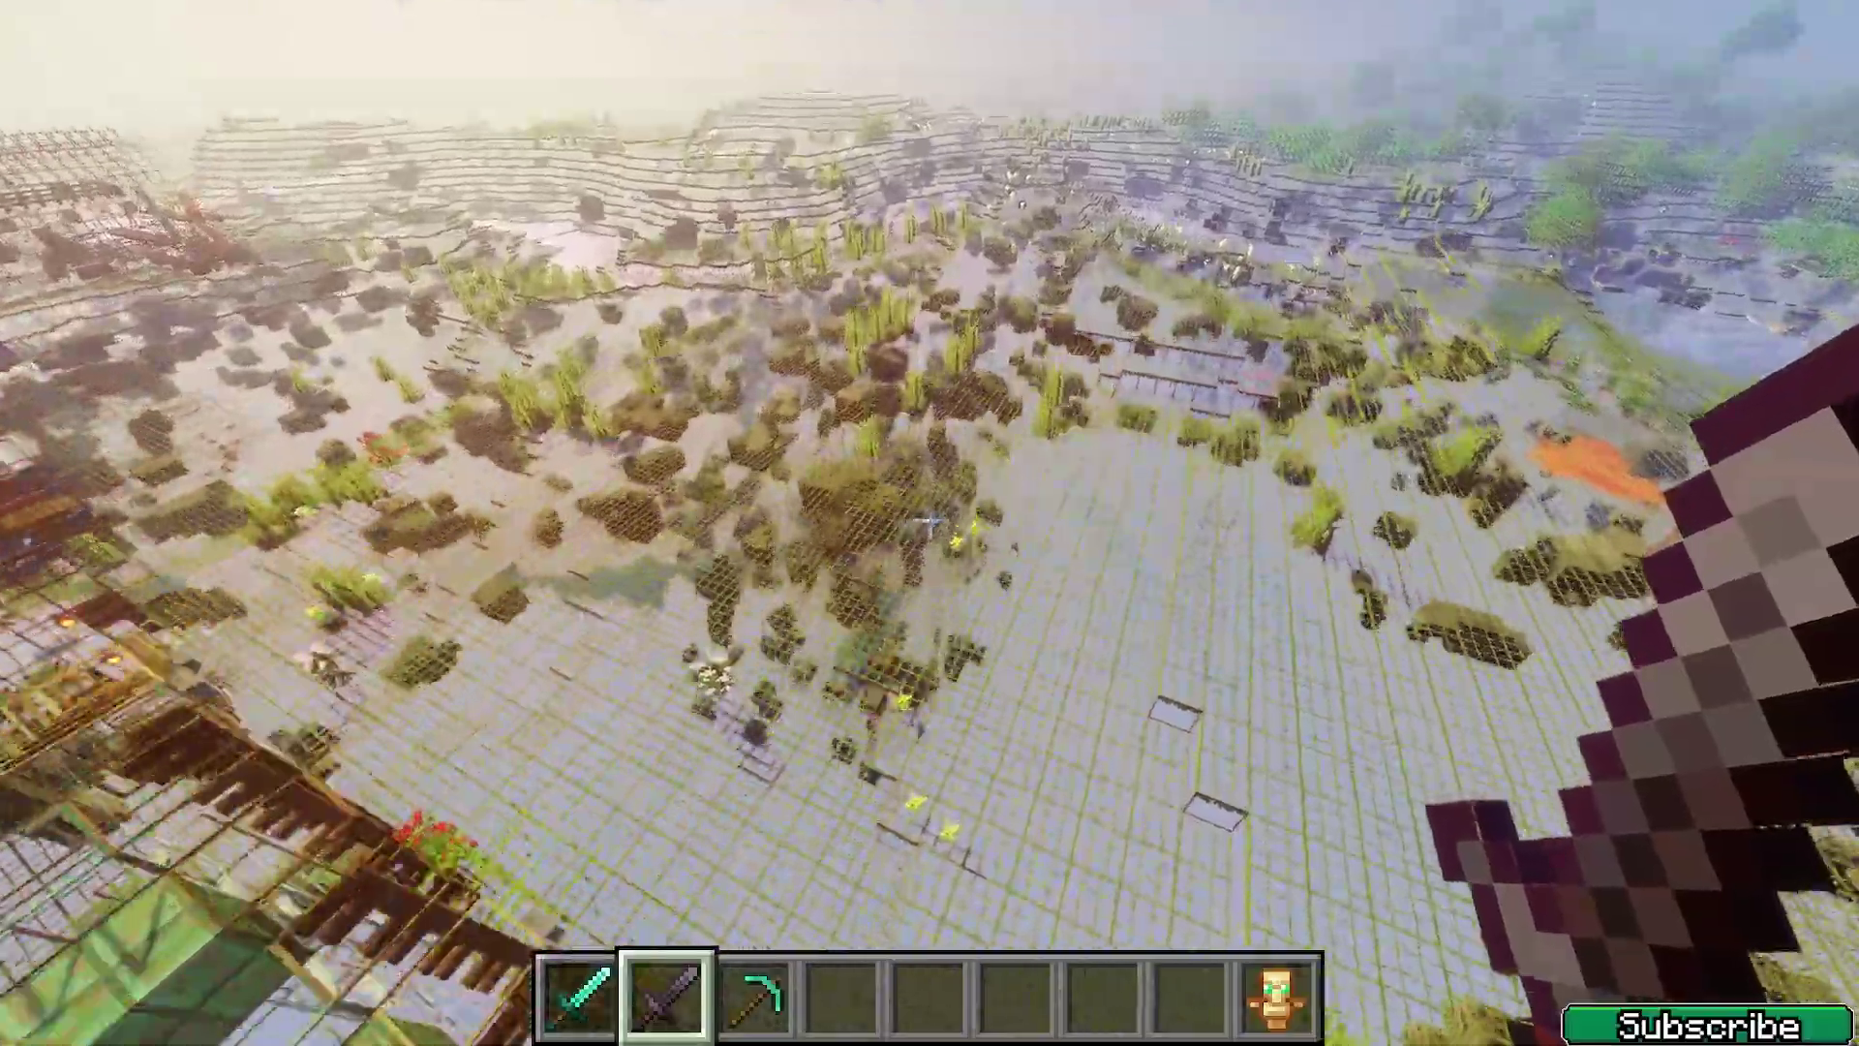
scroll(929, 521, "down", 2)
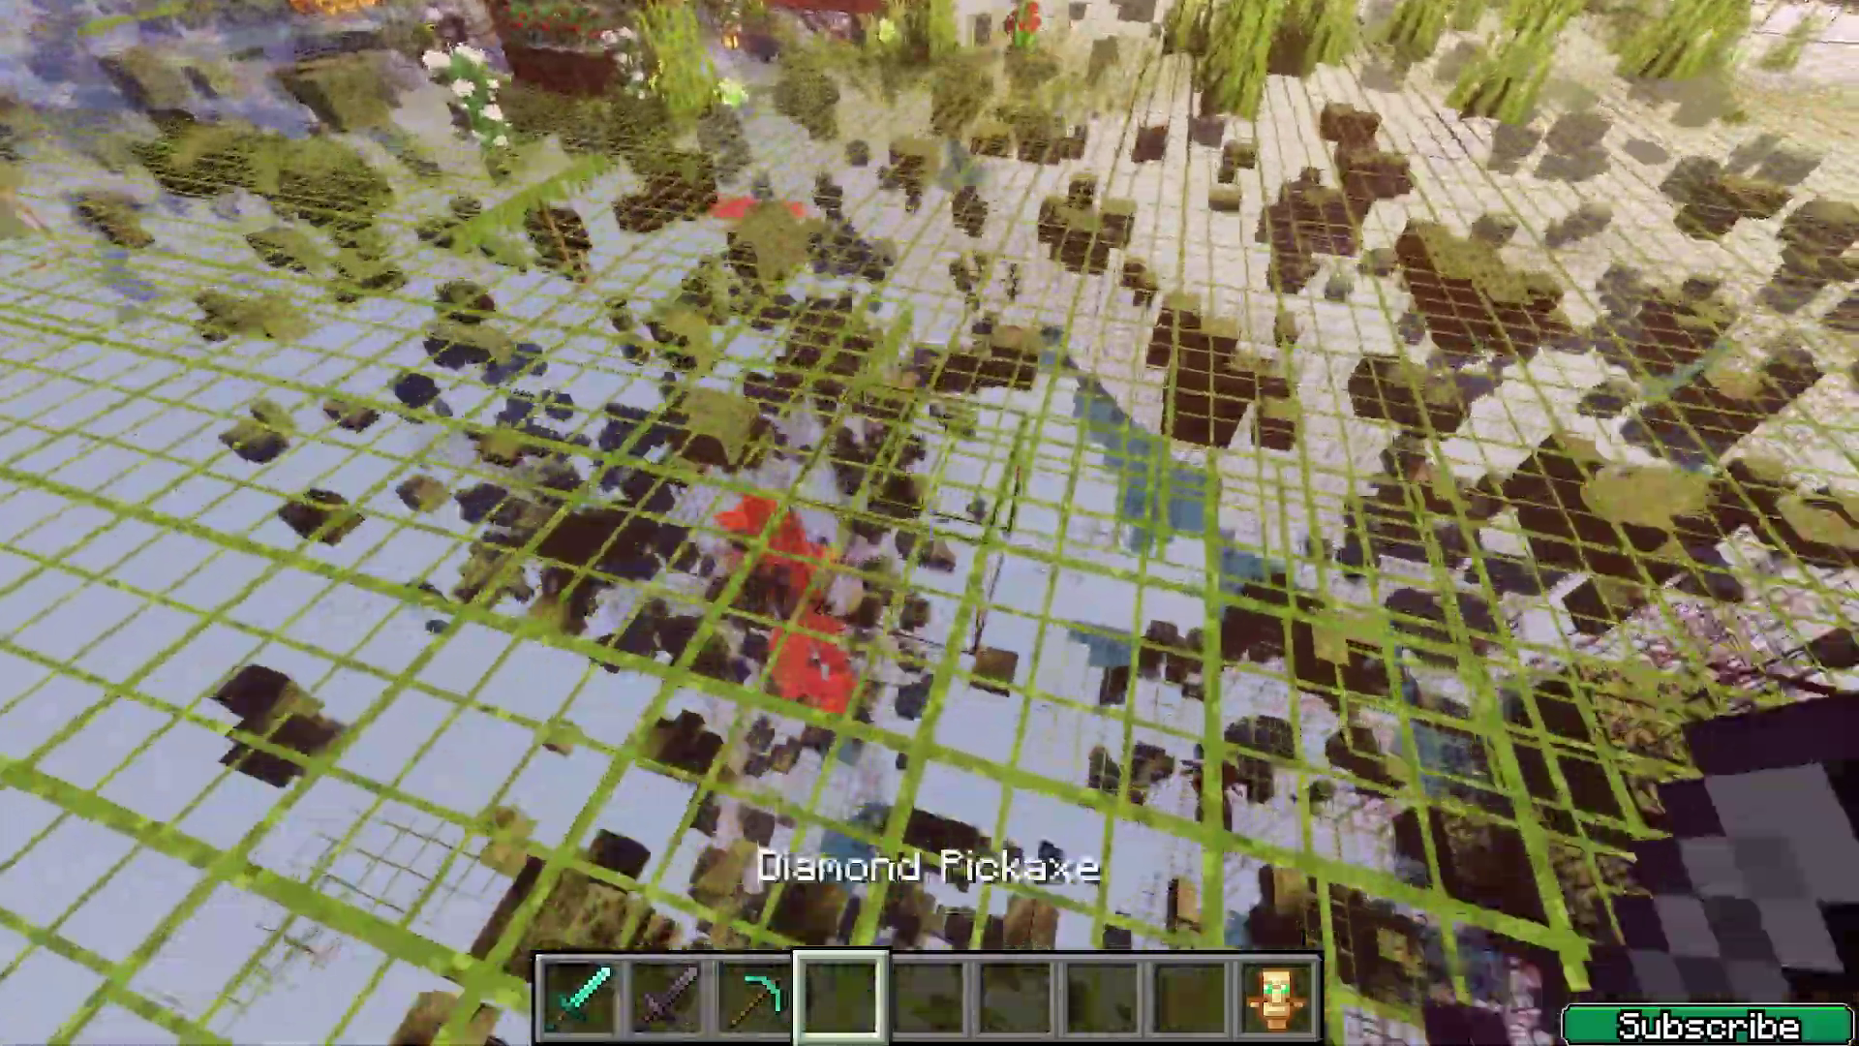